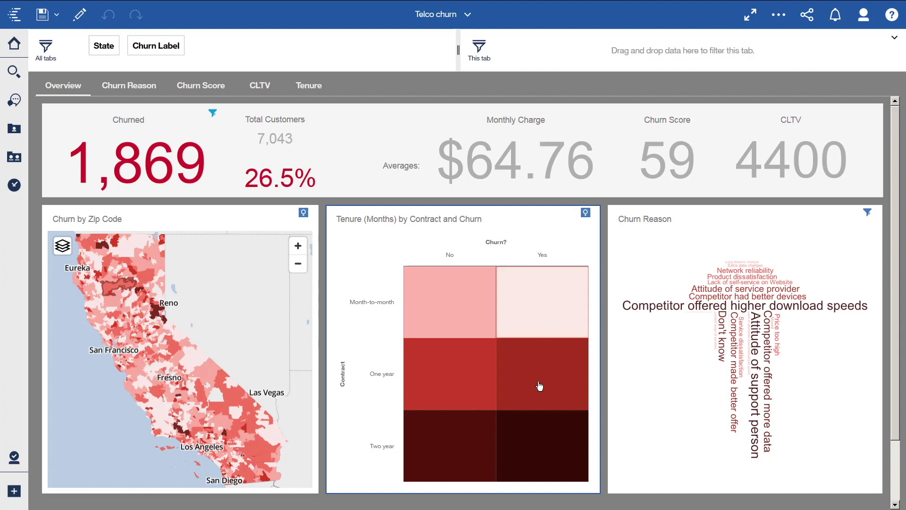
Select the Tenure (Months) by Contract and Churn heatmap widget to bring up its toolbar.
{"action": "mouse_move", "coordinate": [549, 443]}
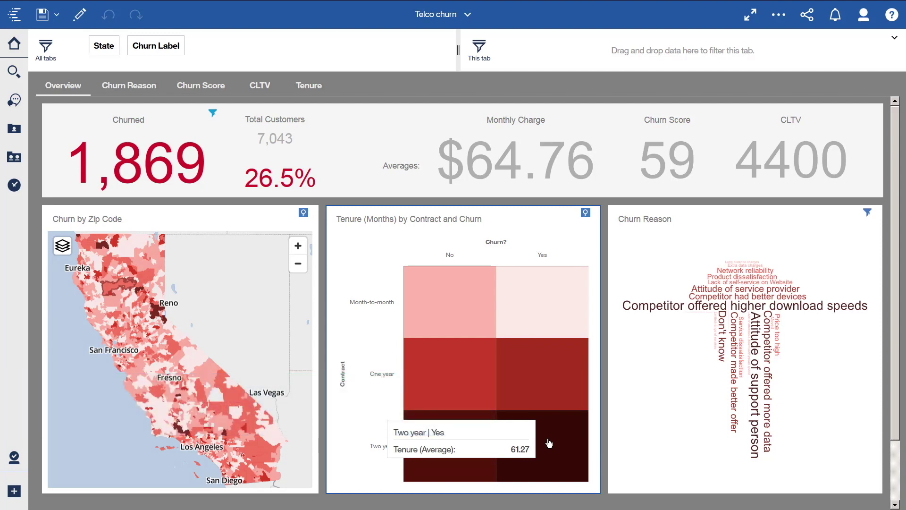
{"action": "left_click", "coordinate": [370, 255]}
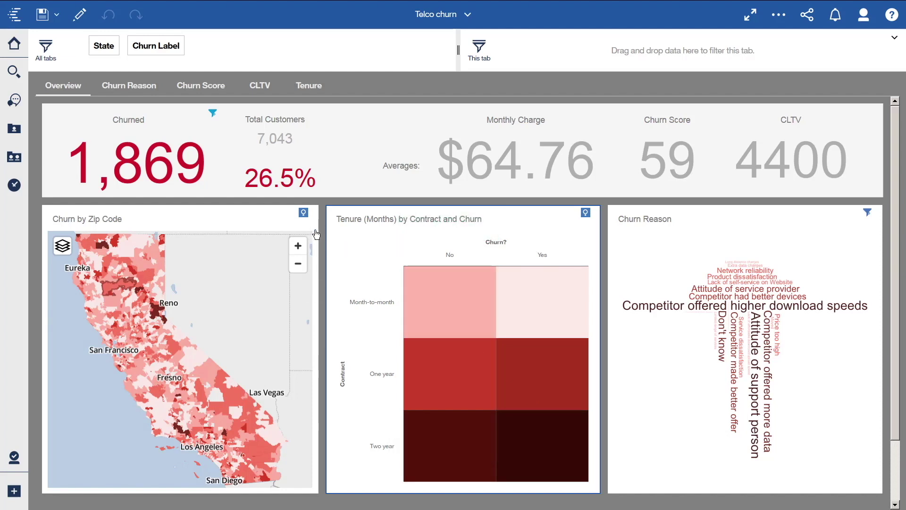
Start a new exploration from the heatmap and browse its Telco Customer Churn data source.
{"action": "left_click", "coordinate": [316, 235]}
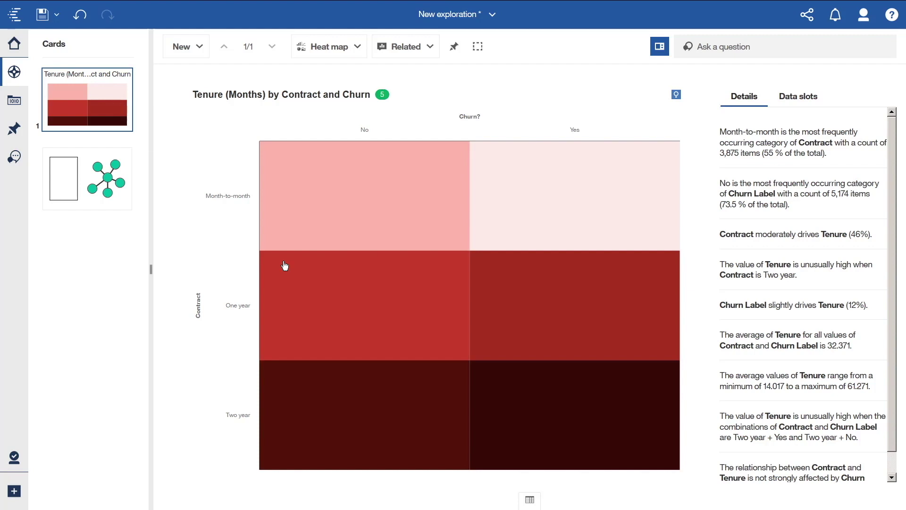
{"action": "left_click", "coordinate": [14, 104]}
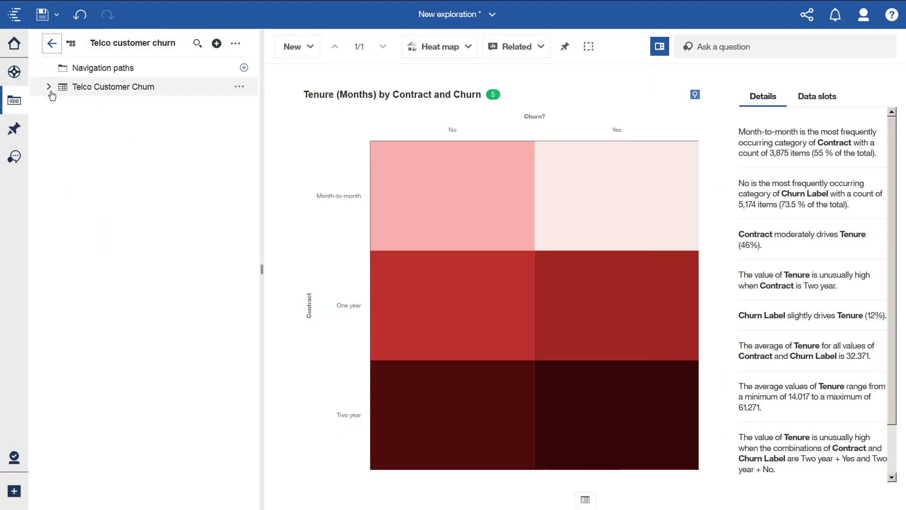
{"action": "left_click", "coordinate": [49, 87]}
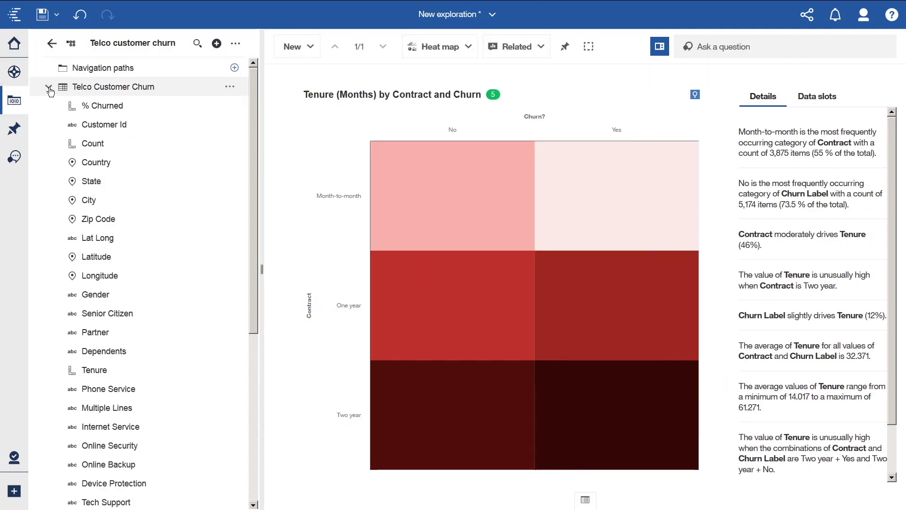
{"action": "left_click", "coordinate": [14, 73]}
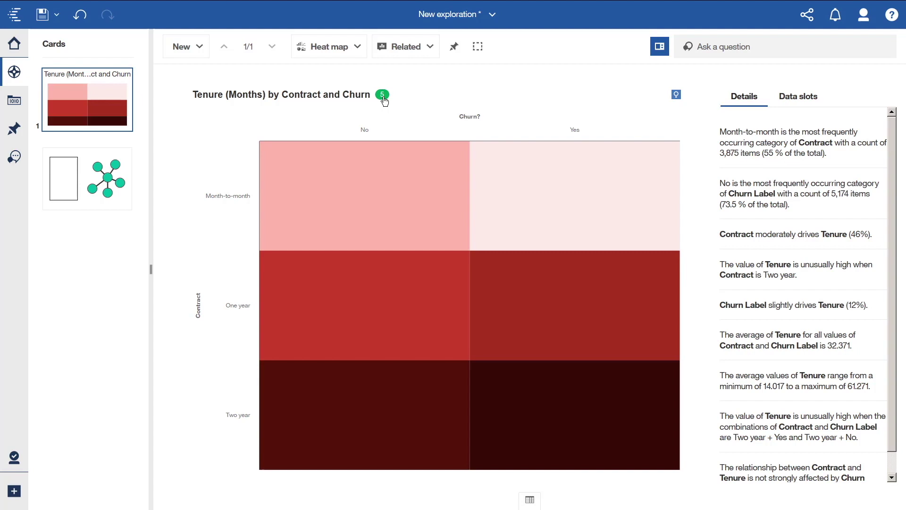
{"action": "left_click", "coordinate": [384, 97]}
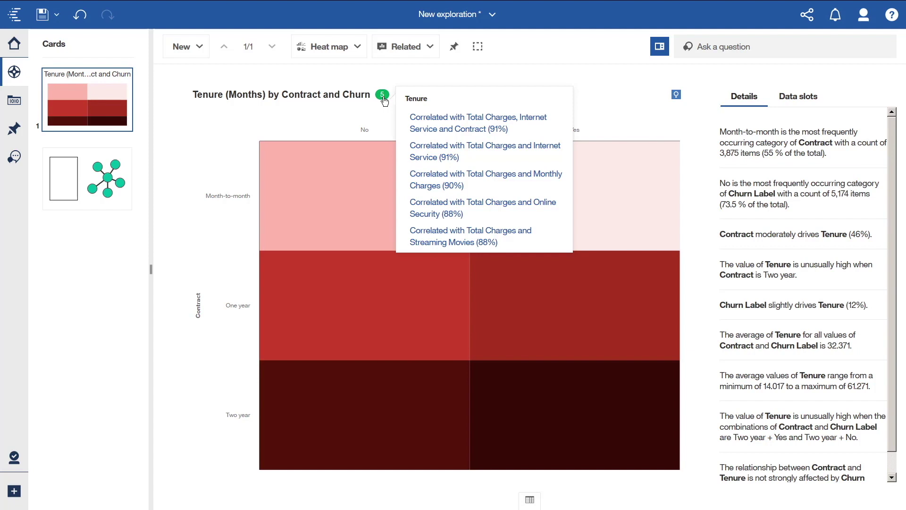
Start a driver analysis for Tenure from its top correlation link.
{"action": "left_click", "coordinate": [435, 121]}
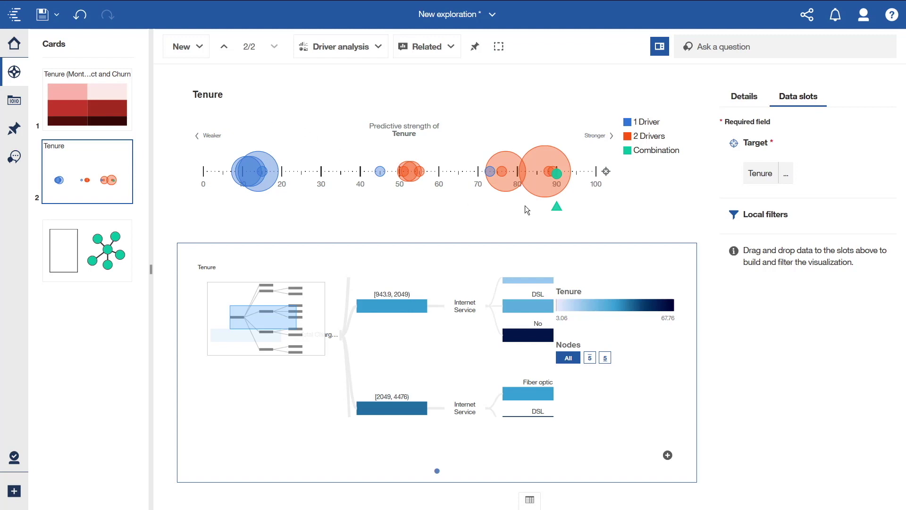
Add the Tenure decision tree from the driver analysis as a new card.
{"action": "mouse_move", "coordinate": [559, 178]}
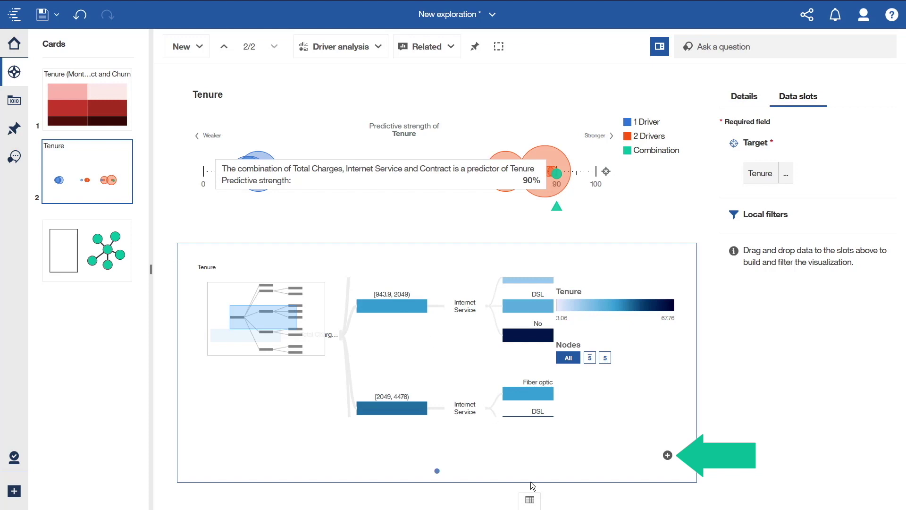
{"action": "left_click", "coordinate": [667, 455]}
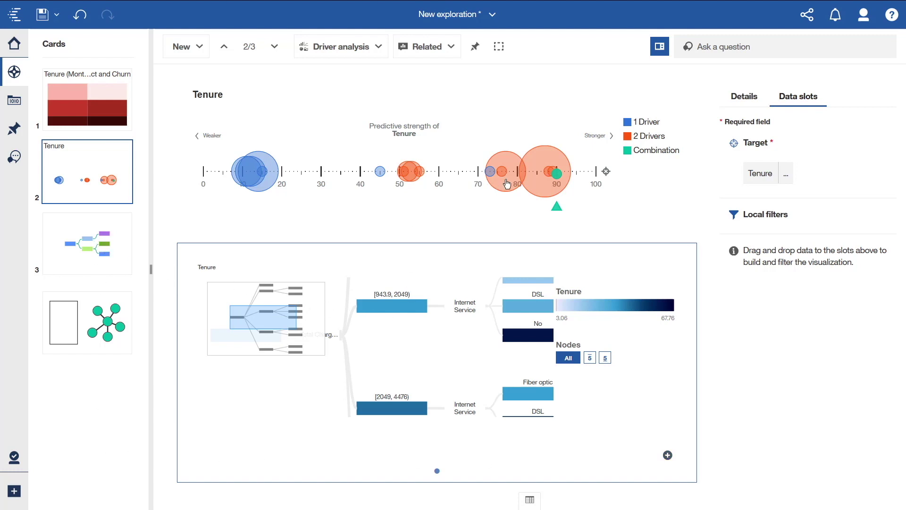
{"action": "mouse_move", "coordinate": [522, 177]}
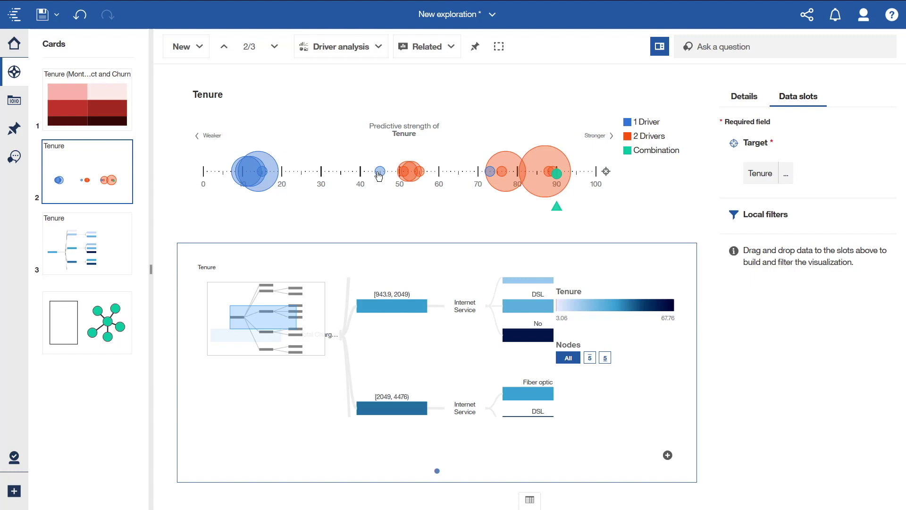
{"action": "mouse_move", "coordinate": [380, 175]}
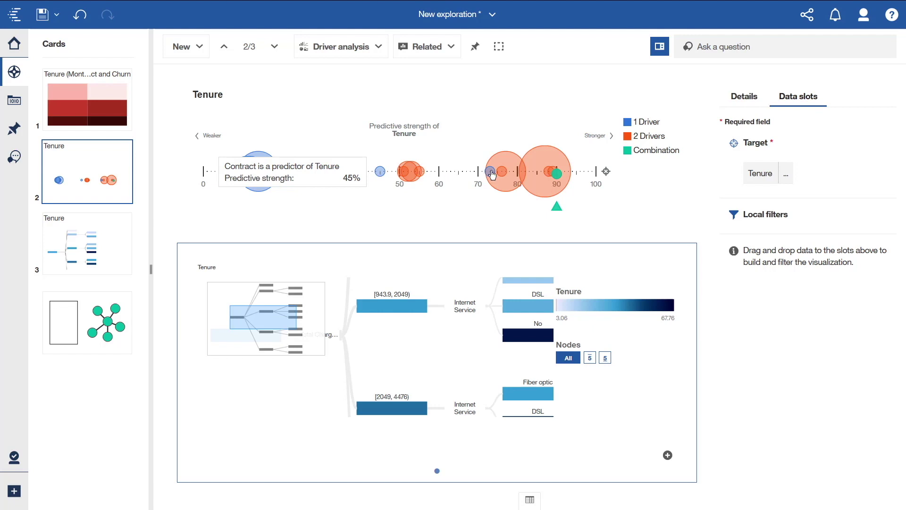
{"action": "mouse_move", "coordinate": [504, 175]}
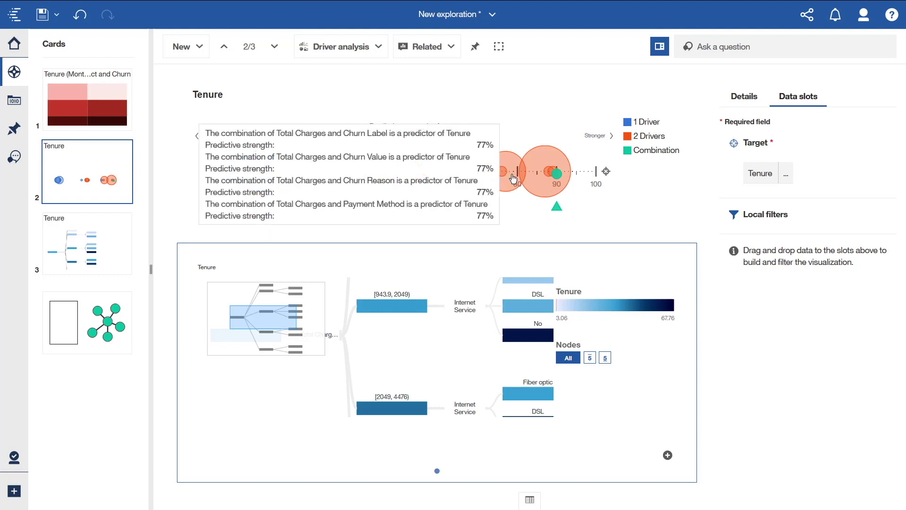
{"action": "scroll", "coordinate": [513, 178], "scroll_direction": "up", "scroll_amount": 3}
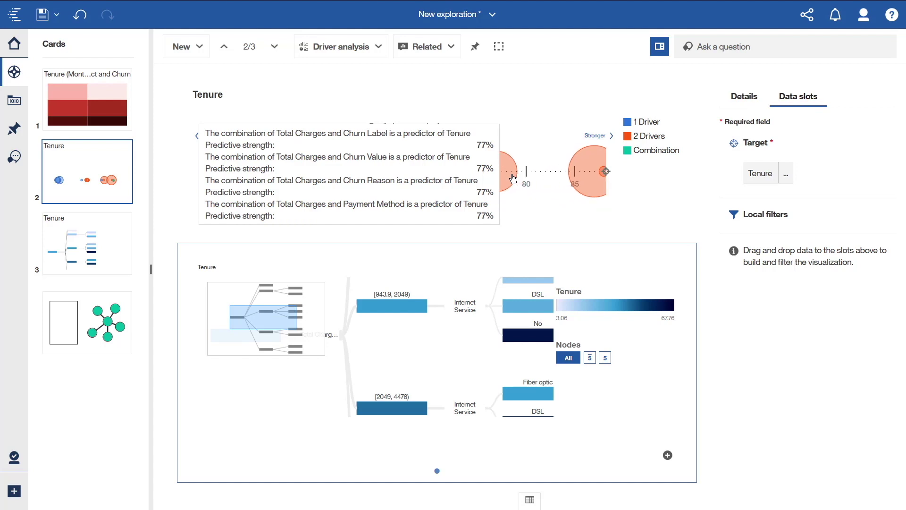
{"action": "scroll", "coordinate": [593, 135], "scroll_direction": "down", "scroll_amount": 3}
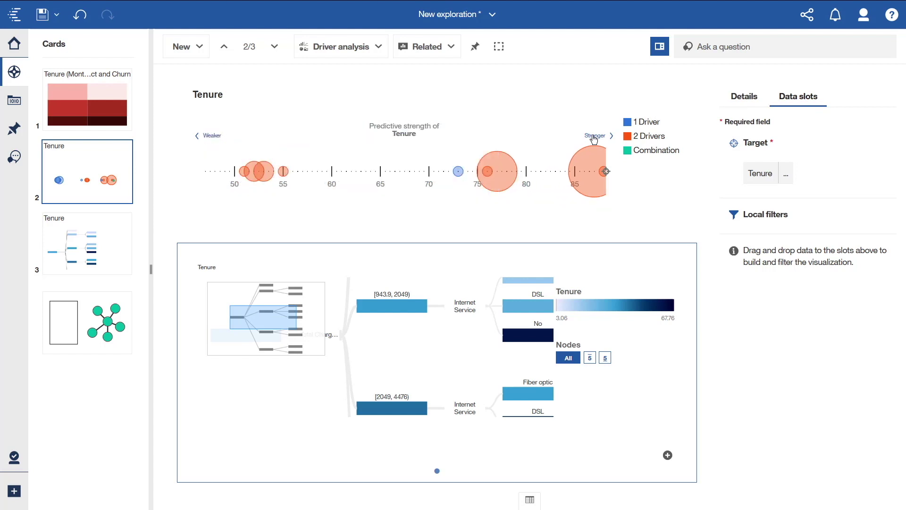
{"action": "mouse_move", "coordinate": [474, 159]}
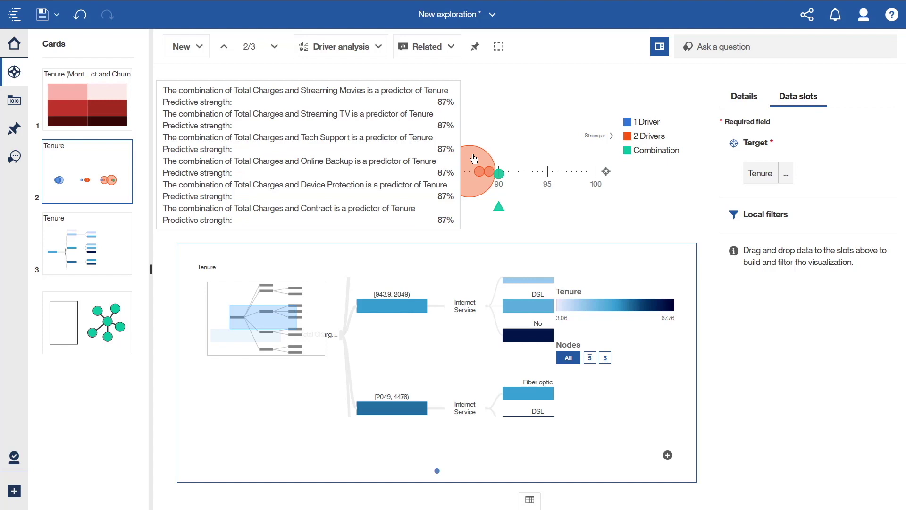
{"action": "left_click", "coordinate": [474, 158]}
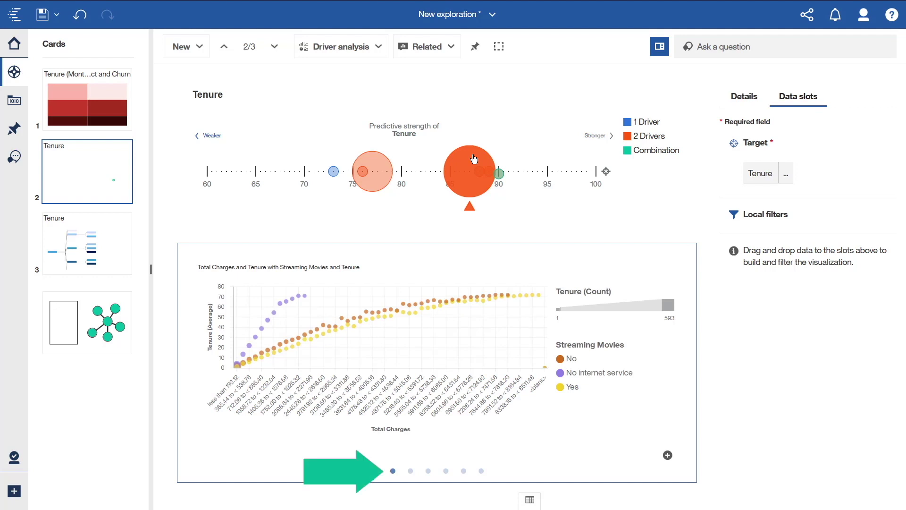
Add the Total Charges and Tenure bubble chart with Tech Support as a card, then view the Tenure decision tree card.
{"action": "left_click", "coordinate": [411, 471]}
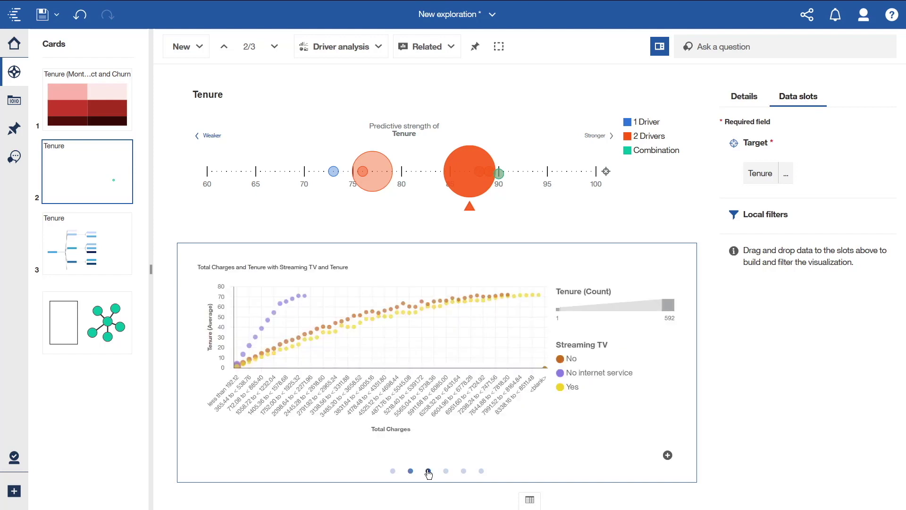
{"action": "left_click", "coordinate": [428, 471]}
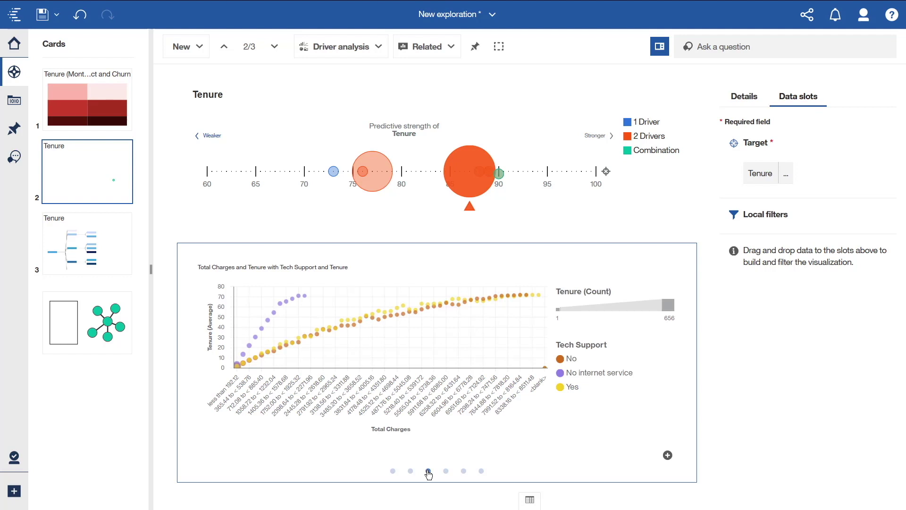
{"action": "left_click", "coordinate": [429, 348]}
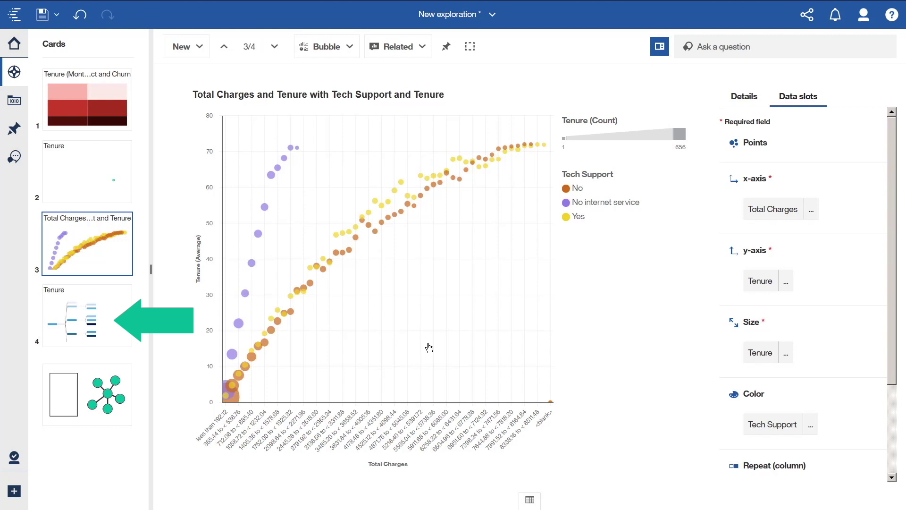
{"action": "left_click", "coordinate": [91, 324]}
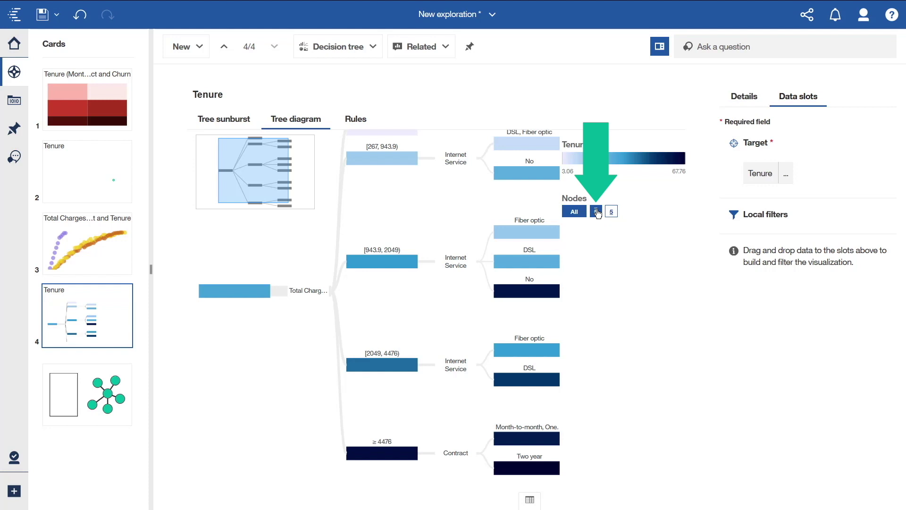
Limit the Tenure decision tree to its top 5 target-value nodes.
{"action": "left_click", "coordinate": [596, 213]}
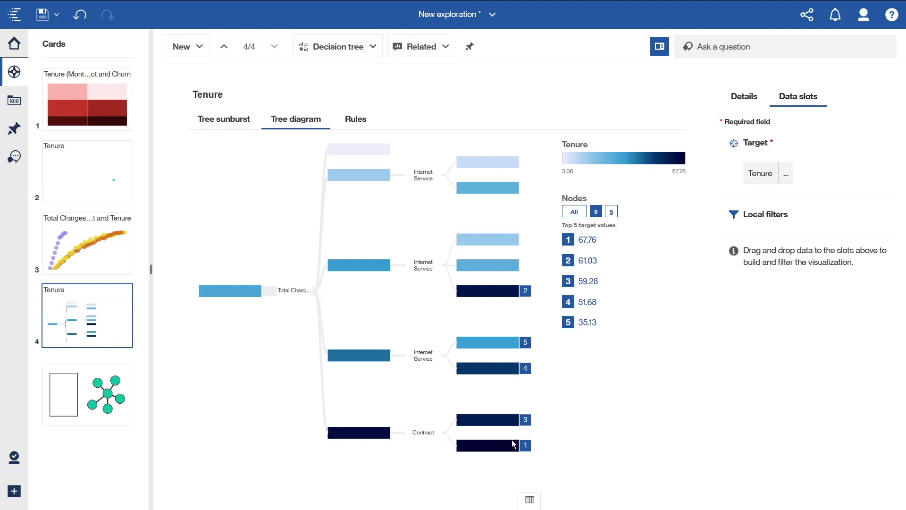
Switch the Tenure decision tree to the sunburst view, then to its rules list.
{"action": "mouse_move", "coordinate": [502, 451]}
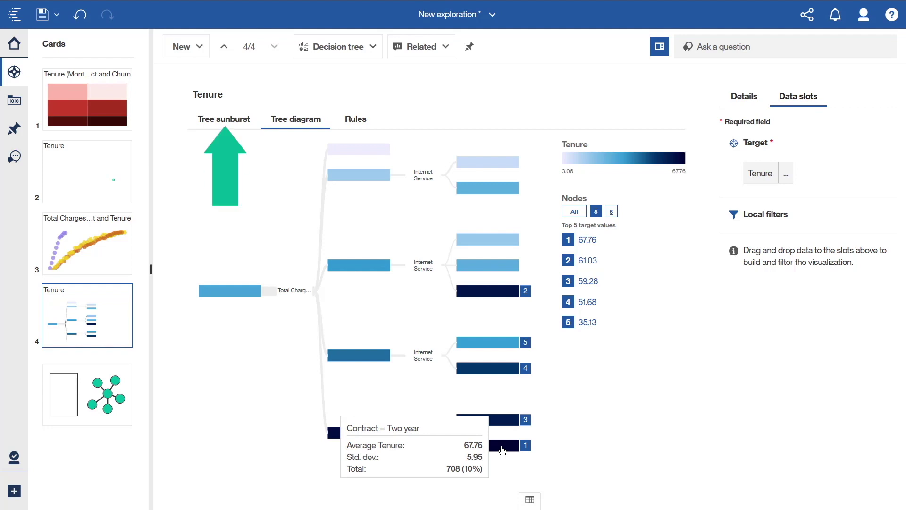
{"action": "left_click", "coordinate": [217, 121]}
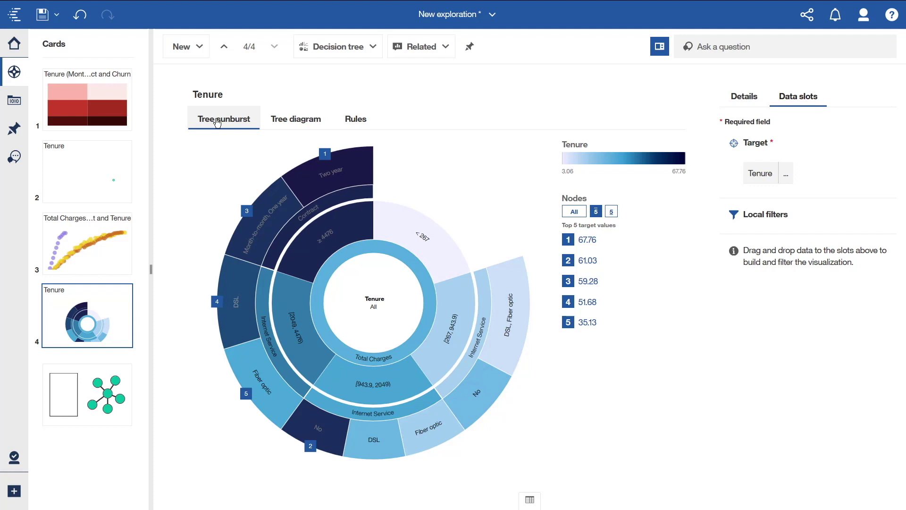
{"action": "left_click", "coordinate": [352, 119]}
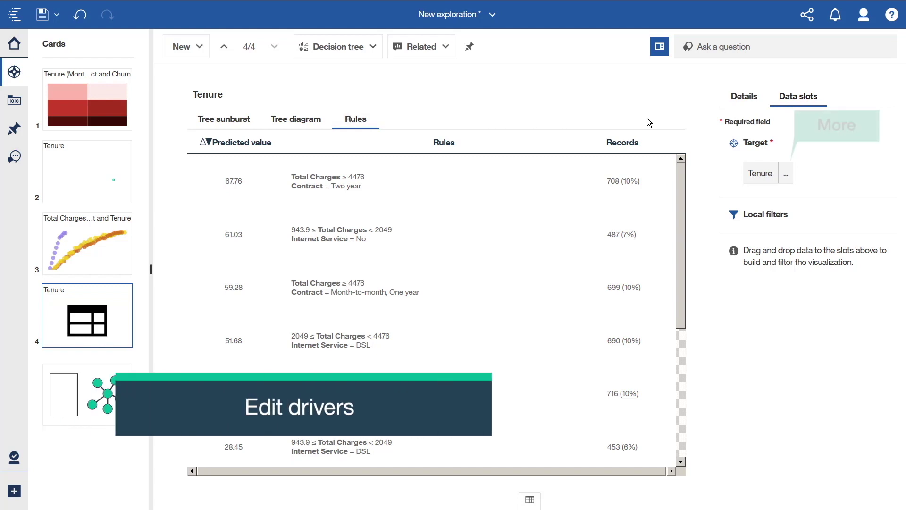
Open Edit drivers for the Tenure target to review its 28 selected recommended drivers.
{"action": "left_click", "coordinate": [786, 178]}
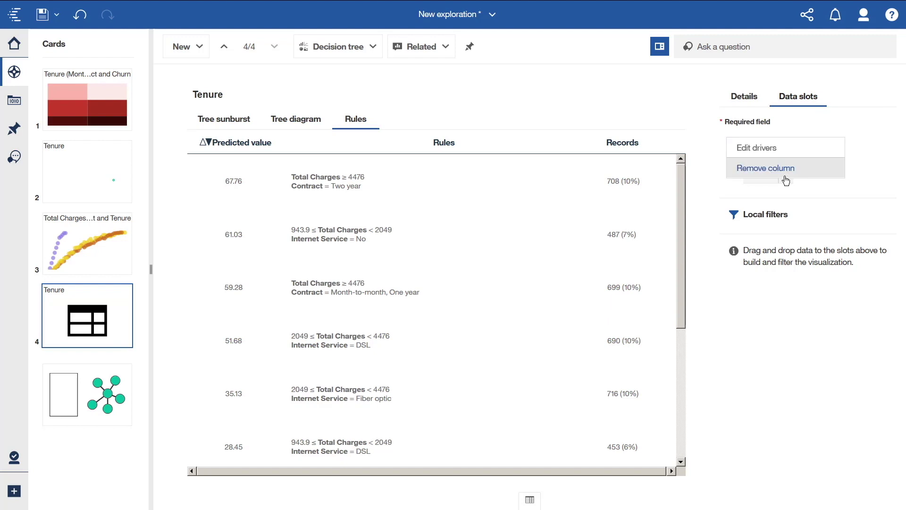
{"action": "left_click", "coordinate": [760, 148]}
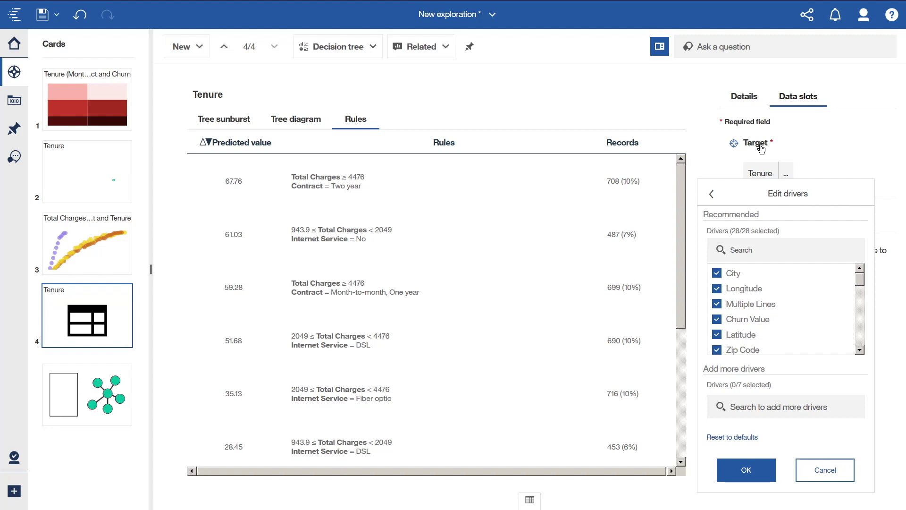
Show Tenure's related charts: Tenure by Contract, a Longitude/Tenure map, and Tenure and Churn Value.
{"action": "left_click", "coordinate": [446, 47]}
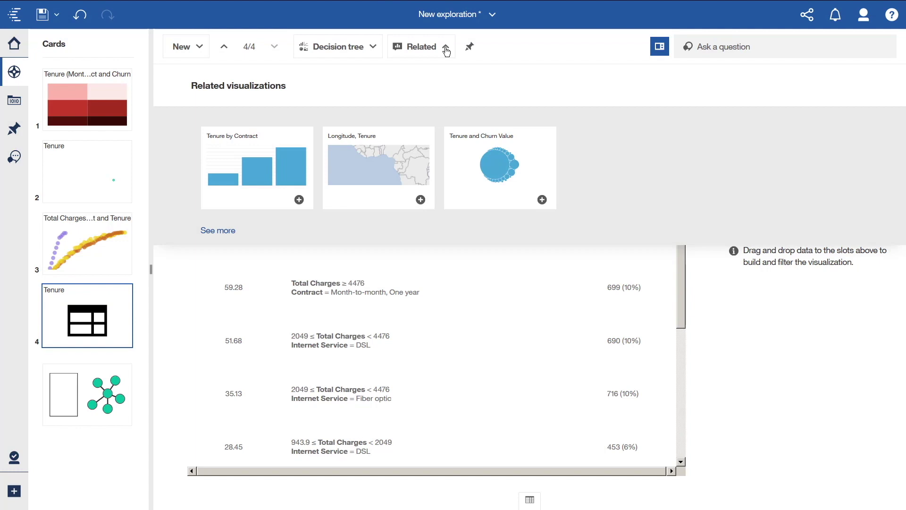
Add the Tenure by Contract column chart as a fifth card and open the Assistant panel.
{"action": "left_click", "coordinate": [259, 160]}
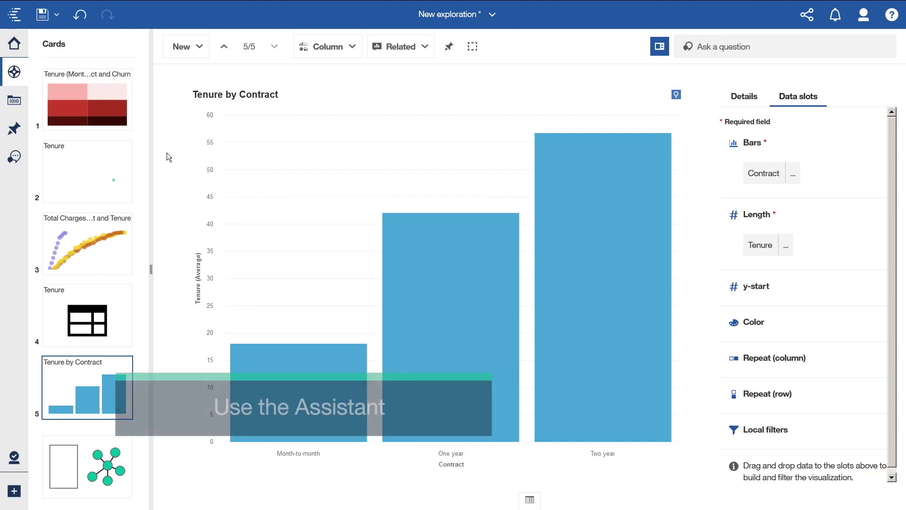
{"action": "left_click", "coordinate": [12, 159]}
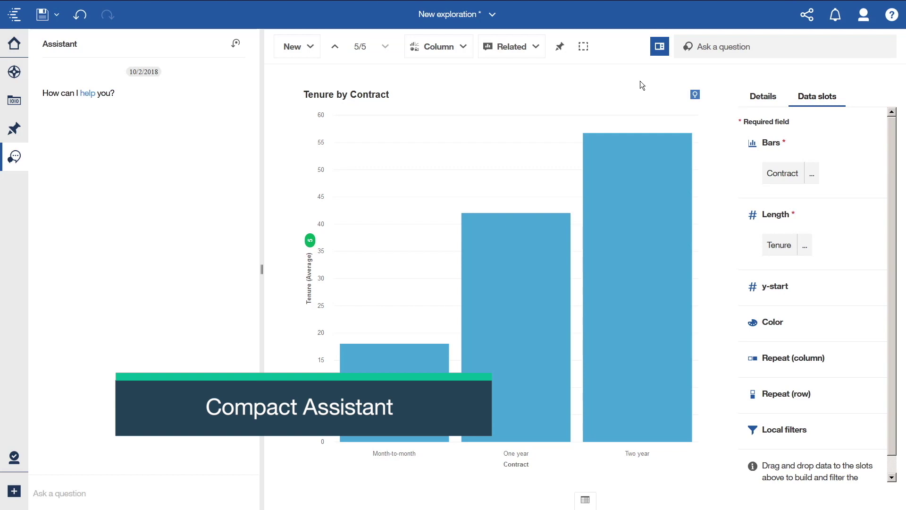
Switch the Assistant from the full side panel to its compact form.
{"action": "left_click", "coordinate": [708, 48]}
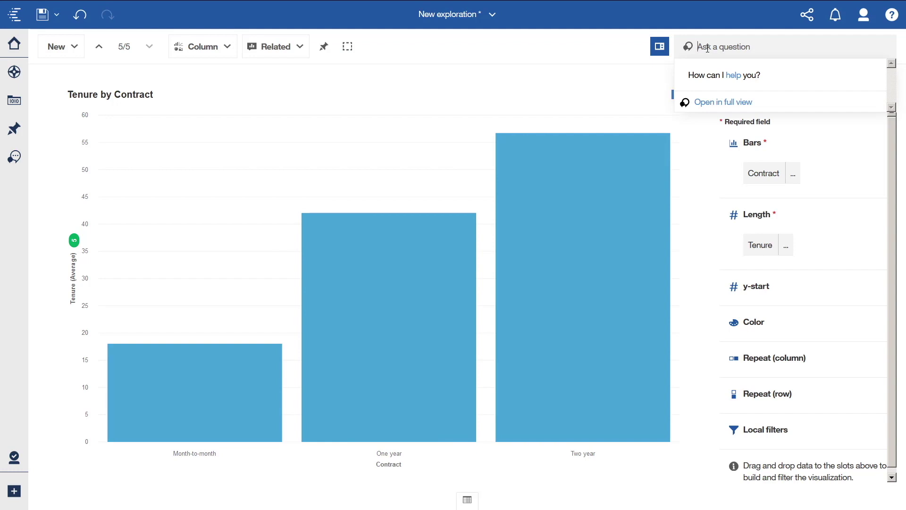
Ask 'tenure by contract and internet' and browse the suggestions to the stacked column chart.
{"action": "type", "text": "tenure by contract and internet"}
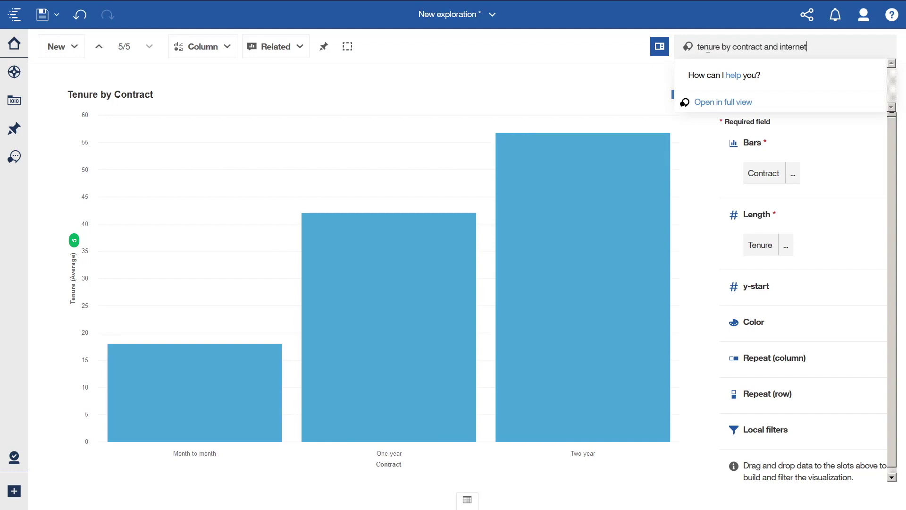
{"action": "key", "text": "Return"}
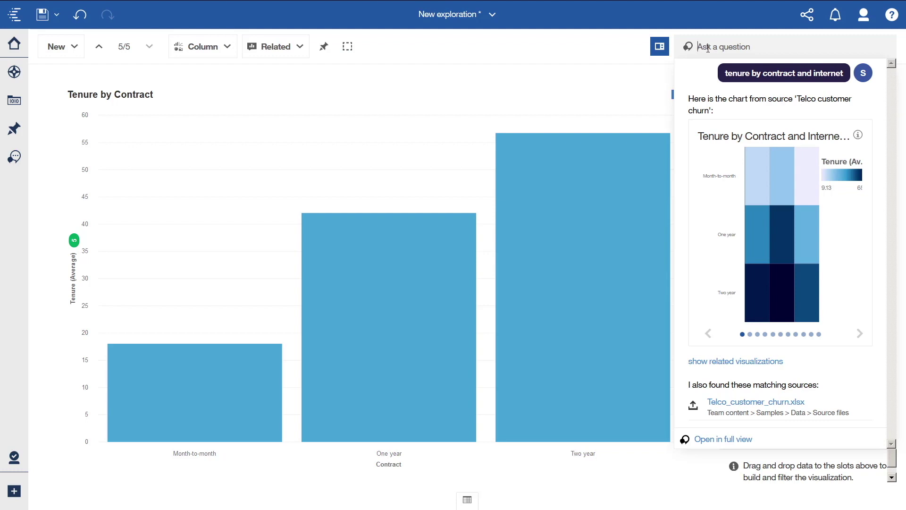
{"action": "left_click", "coordinate": [750, 334]}
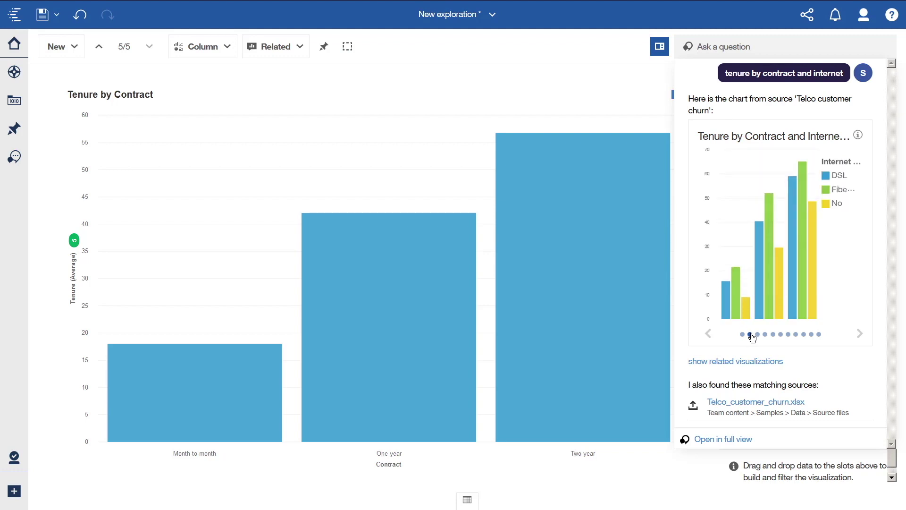
{"action": "left_click", "coordinate": [758, 335]}
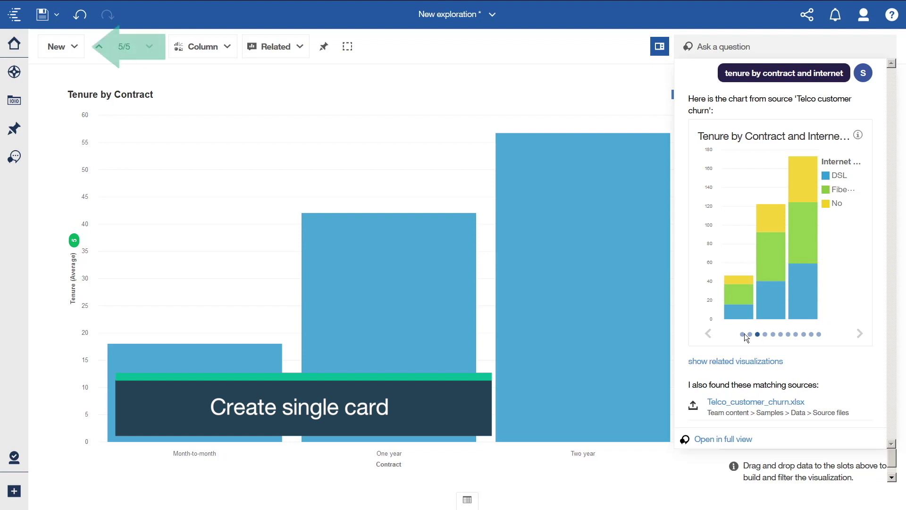
Add a new single card holding the Tenure by Contract and Internet Service stacked column chart.
{"action": "left_click", "coordinate": [69, 46]}
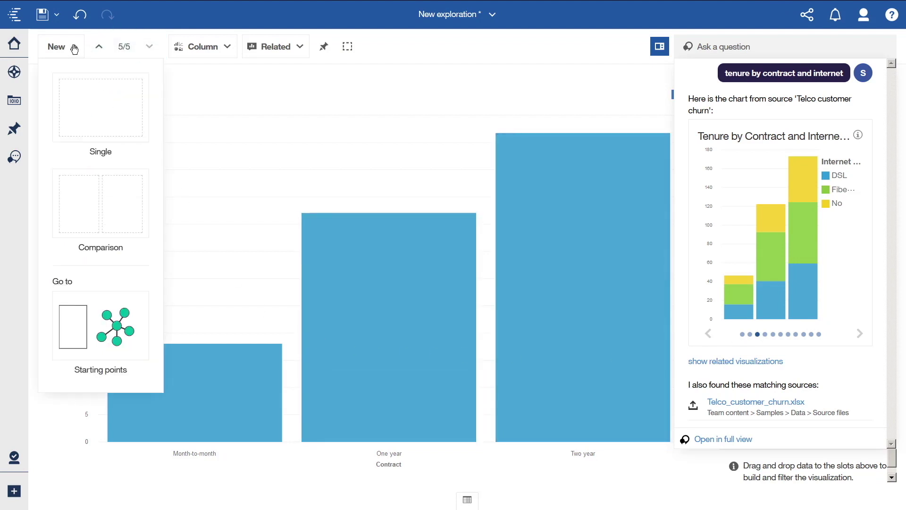
{"action": "left_click", "coordinate": [104, 101]}
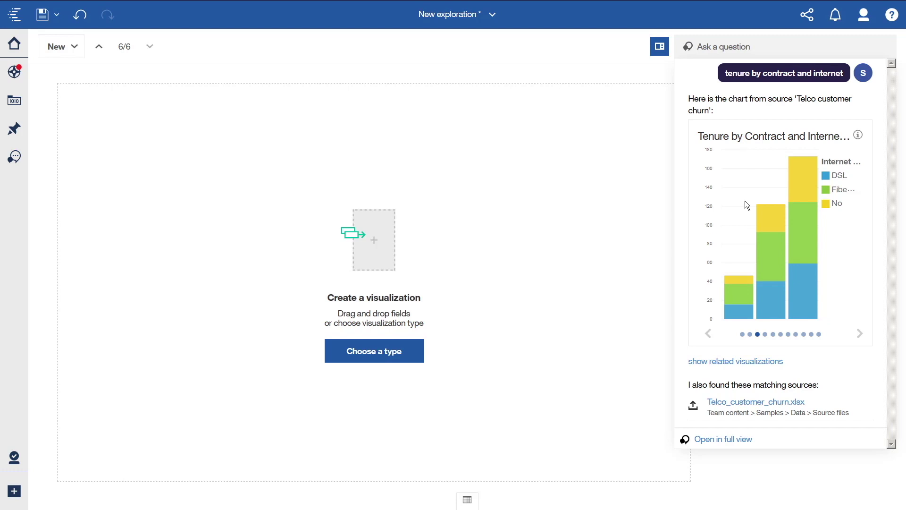
{"action": "left_click_drag", "start_coordinate": [745, 200], "coordinate": [305, 190]}
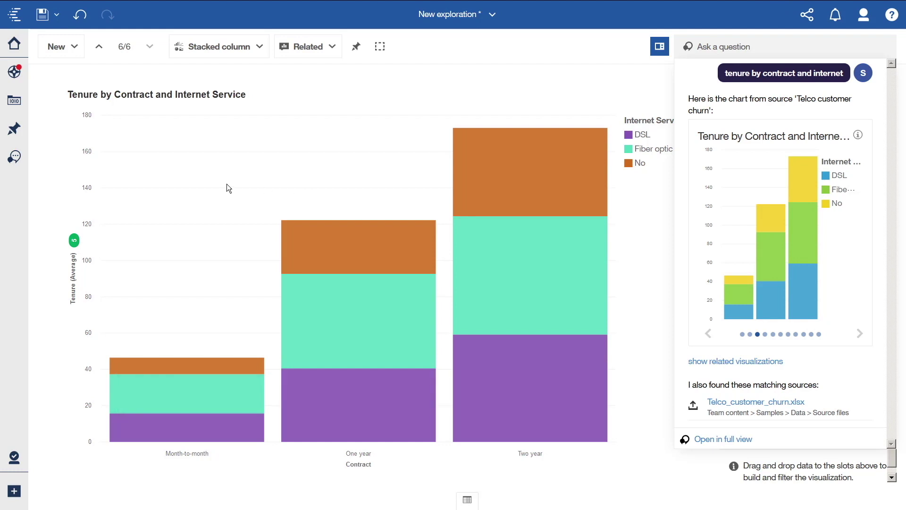
{"action": "left_click", "coordinate": [15, 102]}
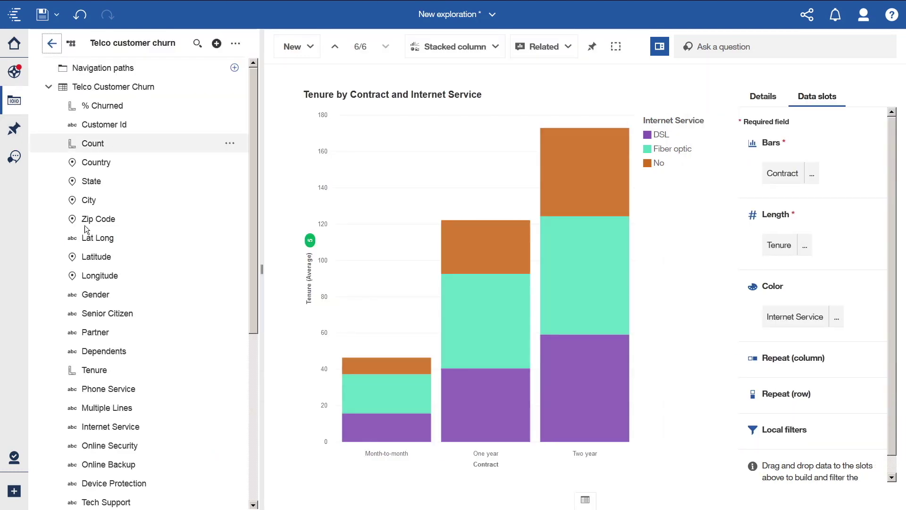
Add a local Dependents filter to the chart, keeping only customers with No.
{"action": "left_click", "coordinate": [229, 356]}
{"action": "left_click_drag", "start_coordinate": [229, 356], "coordinate": [817, 430]}
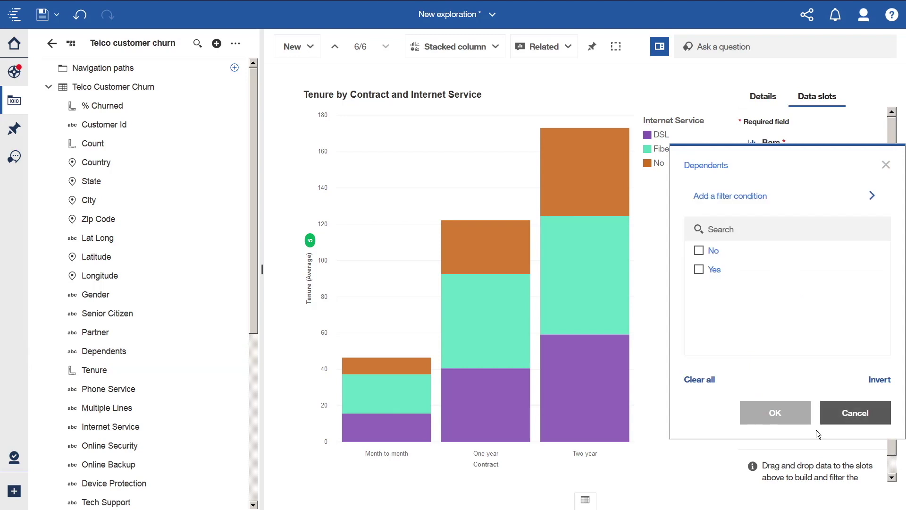
{"action": "left_click", "coordinate": [700, 250]}
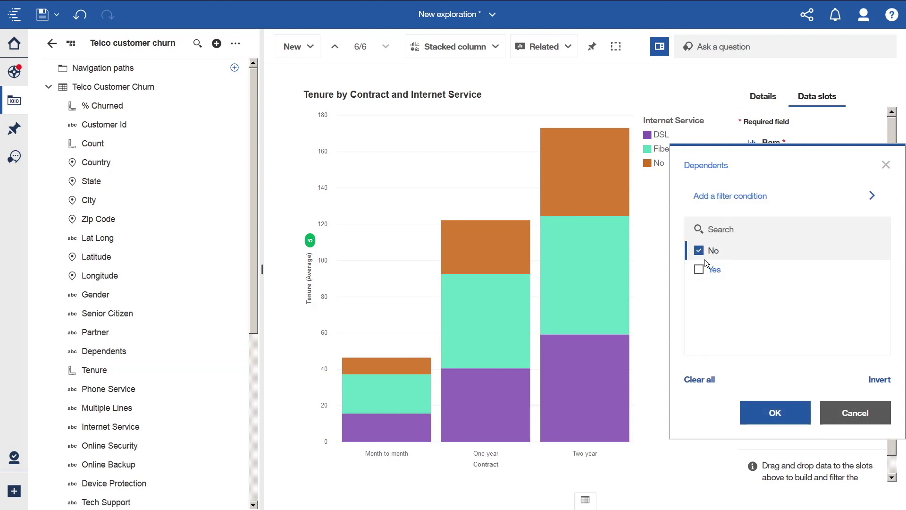
{"action": "left_click", "coordinate": [775, 412]}
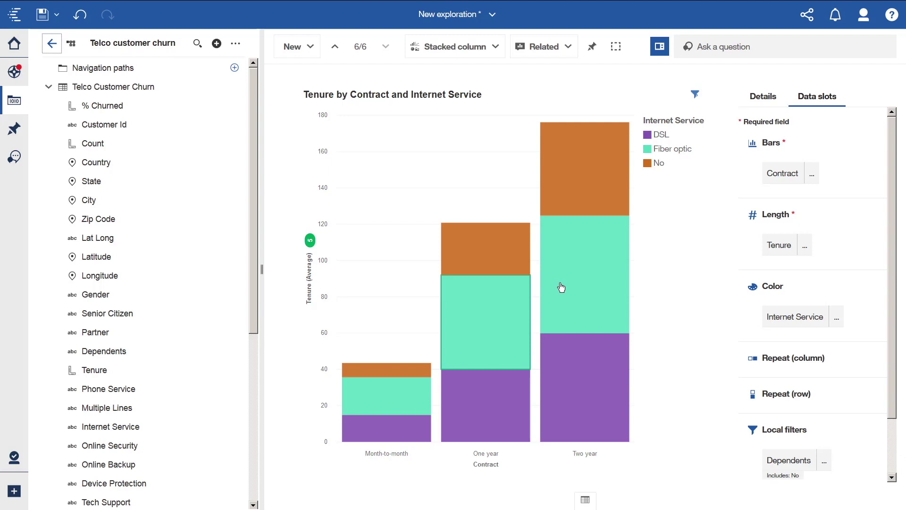
{"action": "left_click", "coordinate": [804, 251]}
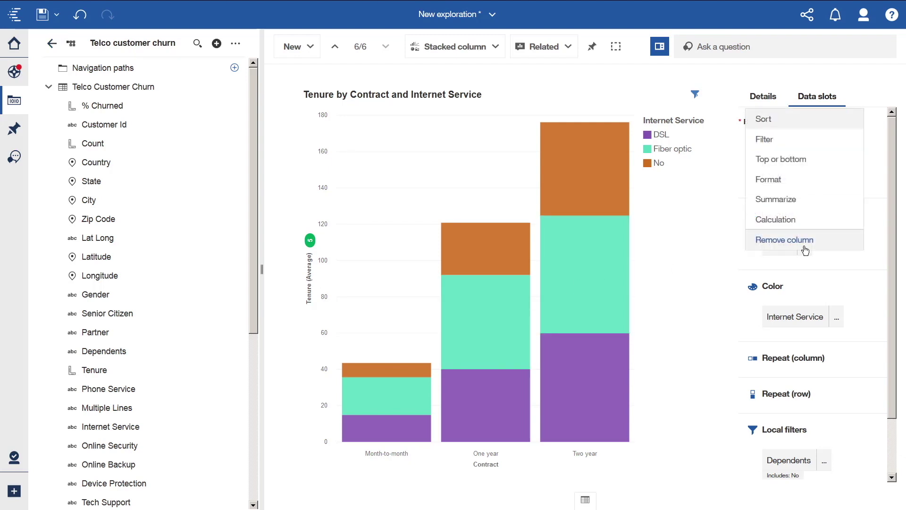
Summarize Tenure as Sum instead of average, rescaling the axis to 65,000.
{"action": "left_click", "coordinate": [780, 204]}
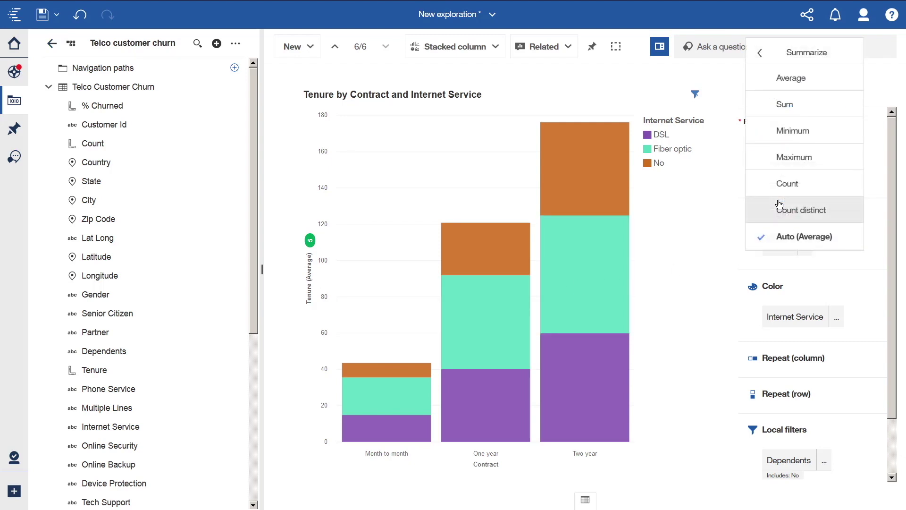
{"action": "left_click", "coordinate": [784, 106]}
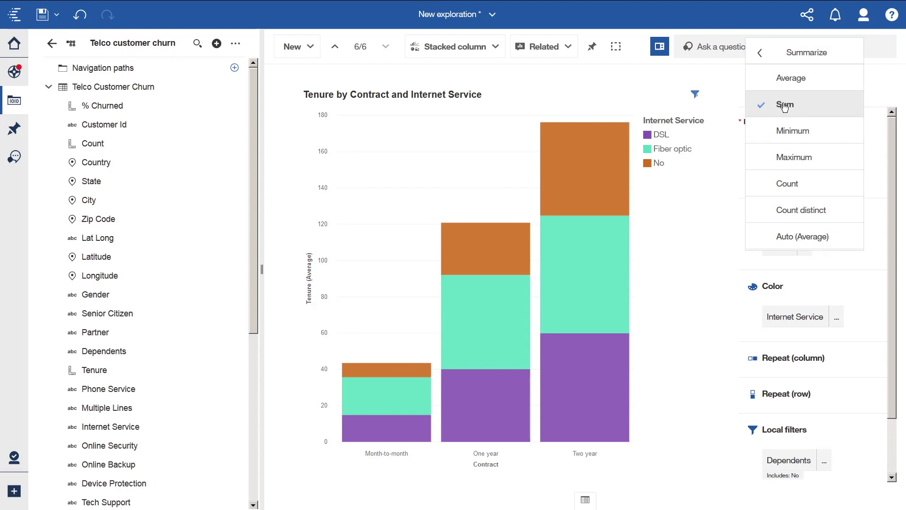
{"action": "left_click", "coordinate": [761, 56]}
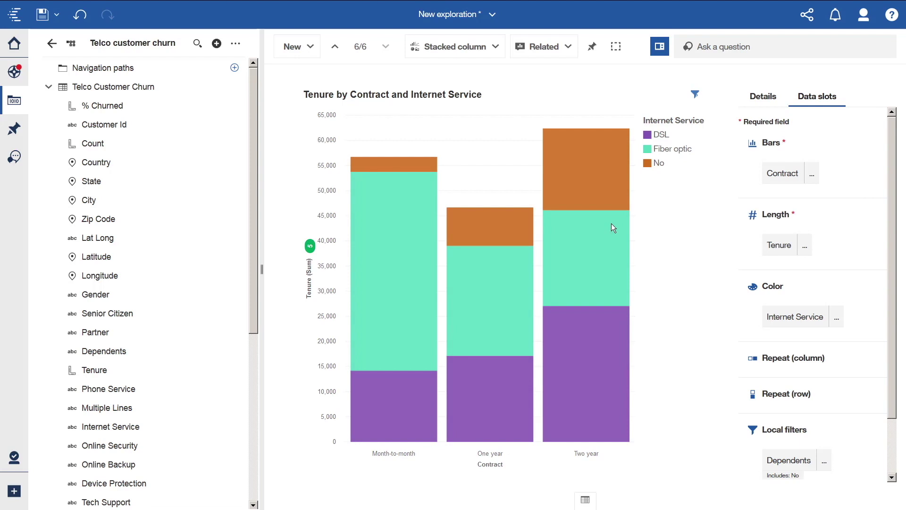
Duplicate card 6 as a new card 7 from the Cards panel.
{"action": "left_click", "coordinate": [11, 77]}
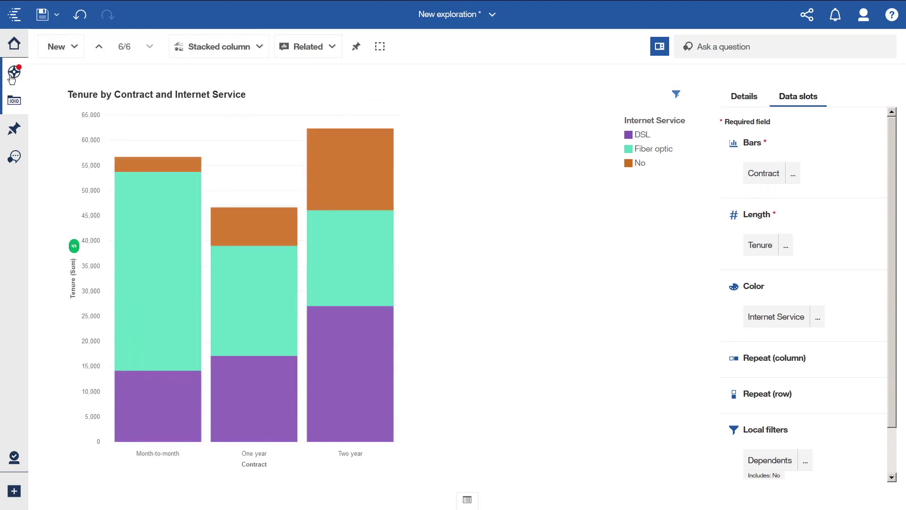
{"action": "left_click", "coordinate": [12, 76]}
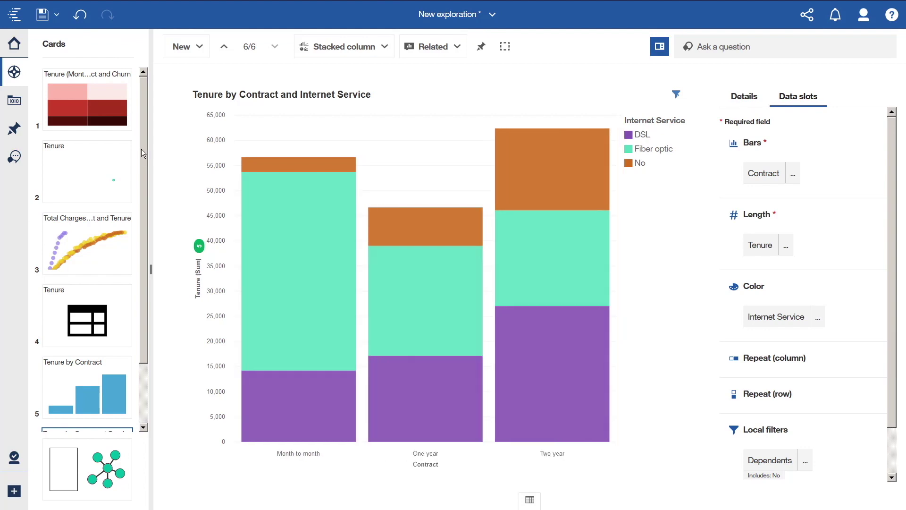
{"action": "left_click_drag", "start_coordinate": [141, 148], "coordinate": [138, 251]}
{"action": "mouse_move", "coordinate": [120, 416]}
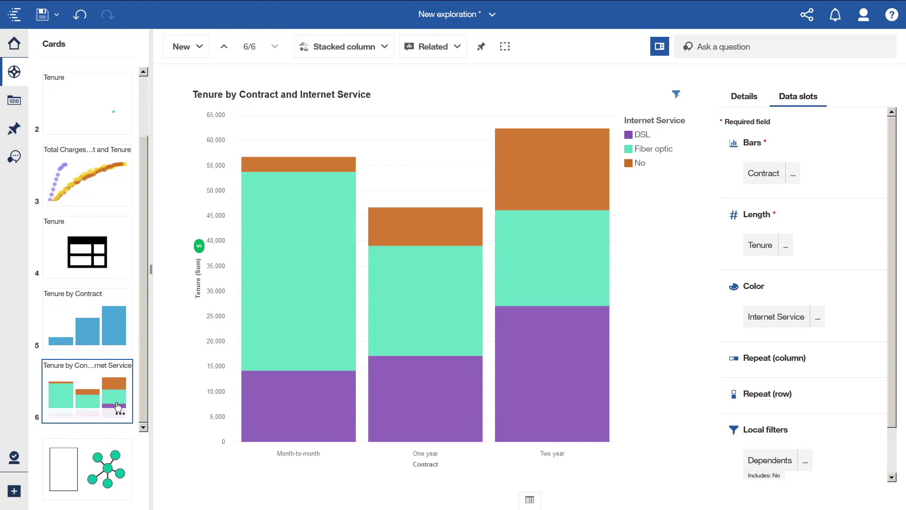
{"action": "left_click", "coordinate": [120, 415]}
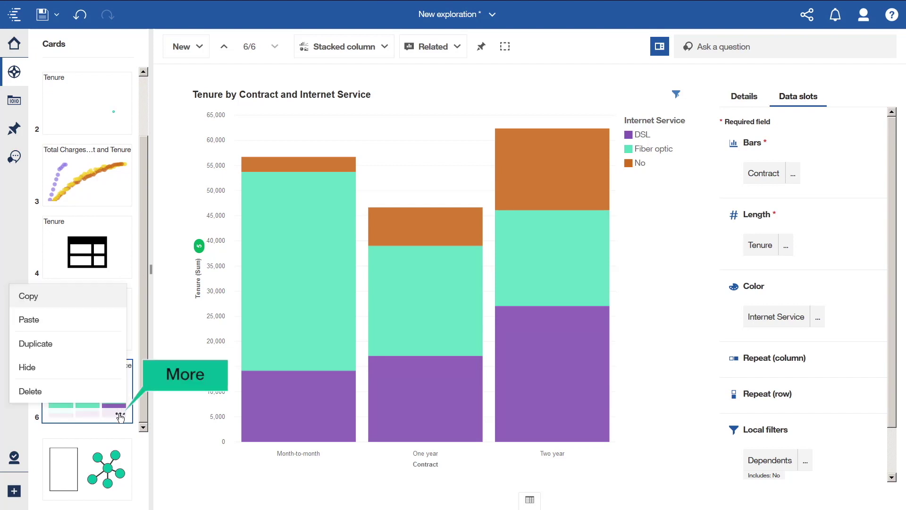
{"action": "left_click", "coordinate": [42, 344]}
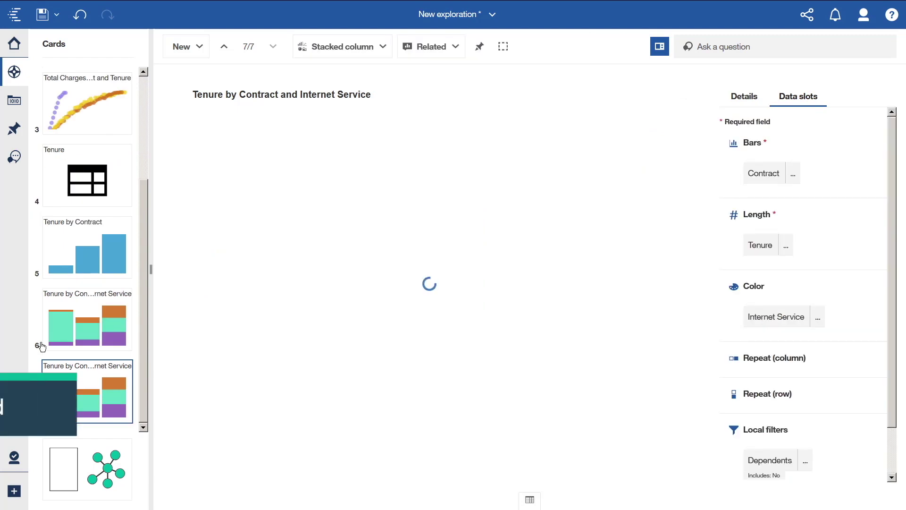
Select cards 6 and 7 together and compare them side by side.
{"action": "left_click", "coordinate": [77, 307], "text": "ctrl"}
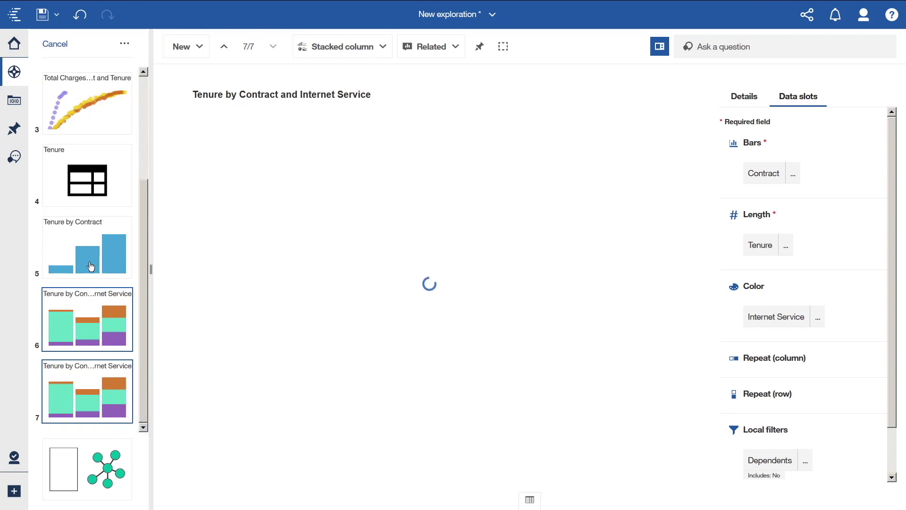
{"action": "left_click", "coordinate": [125, 44]}
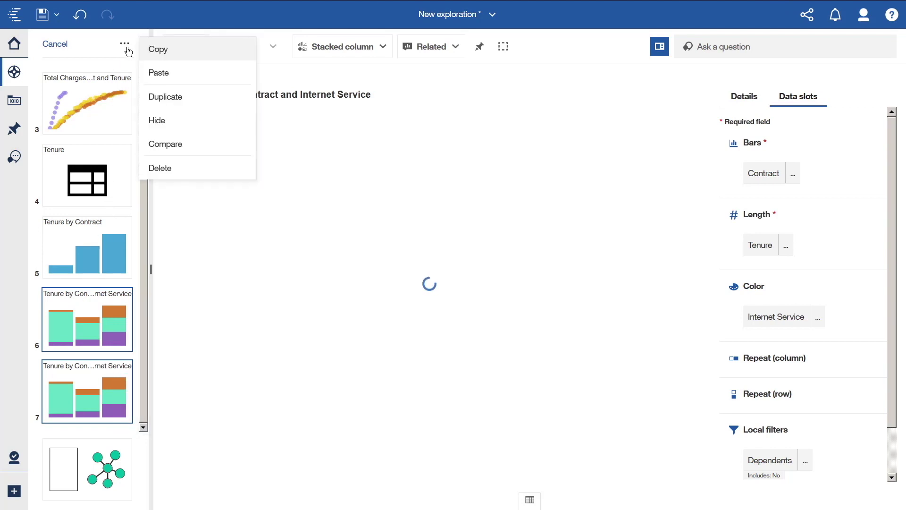
{"action": "left_click", "coordinate": [160, 145]}
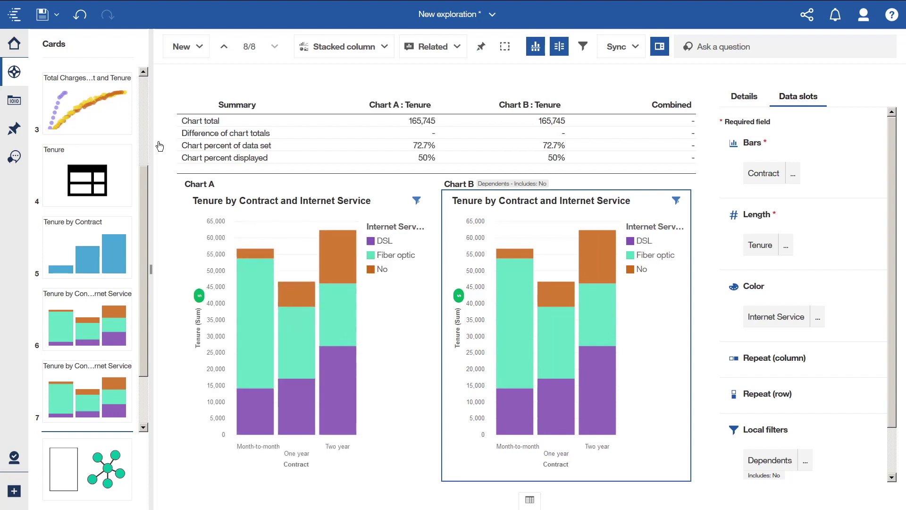
Change Chart B's Dependents filter to Yes only, dropping its Tenure total to 62,245.
{"action": "scroll", "coordinate": [143, 177], "scroll_direction": "down", "scroll_amount": 2}
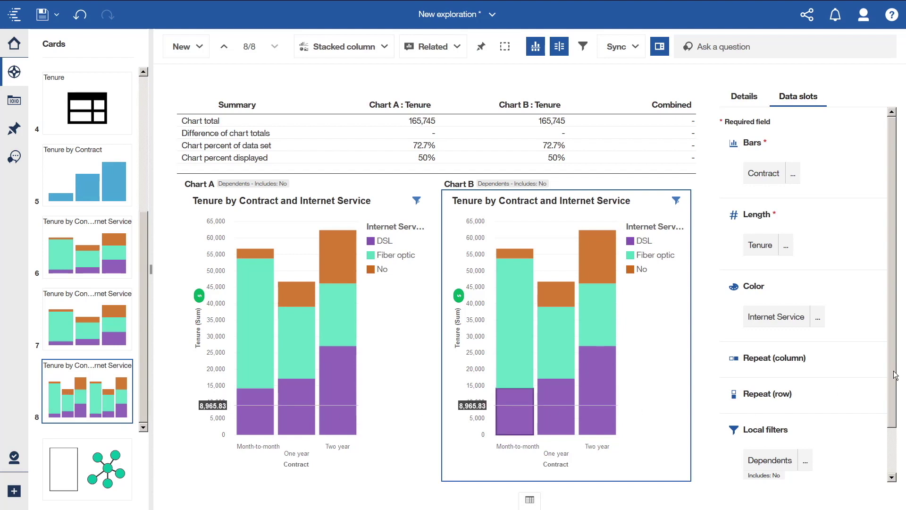
{"action": "scroll", "coordinate": [855, 422], "scroll_direction": "down", "scroll_amount": 2}
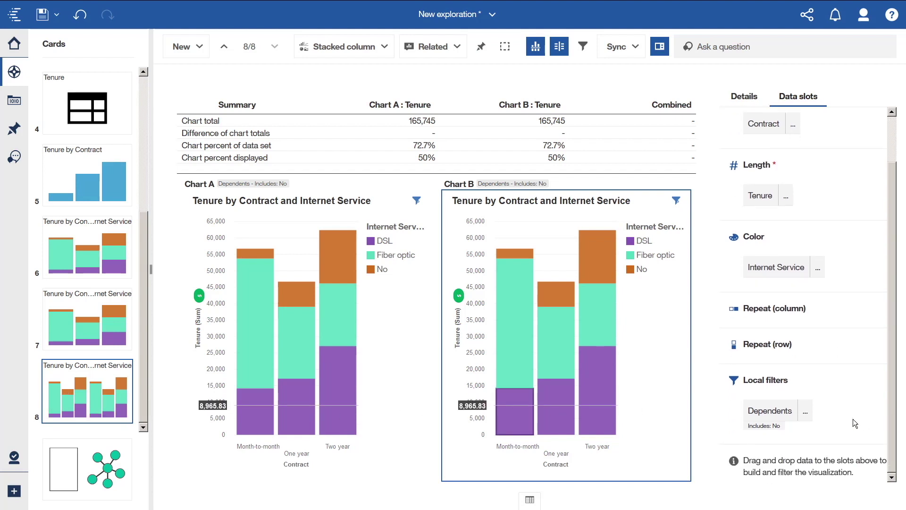
{"action": "left_click", "coordinate": [806, 411]}
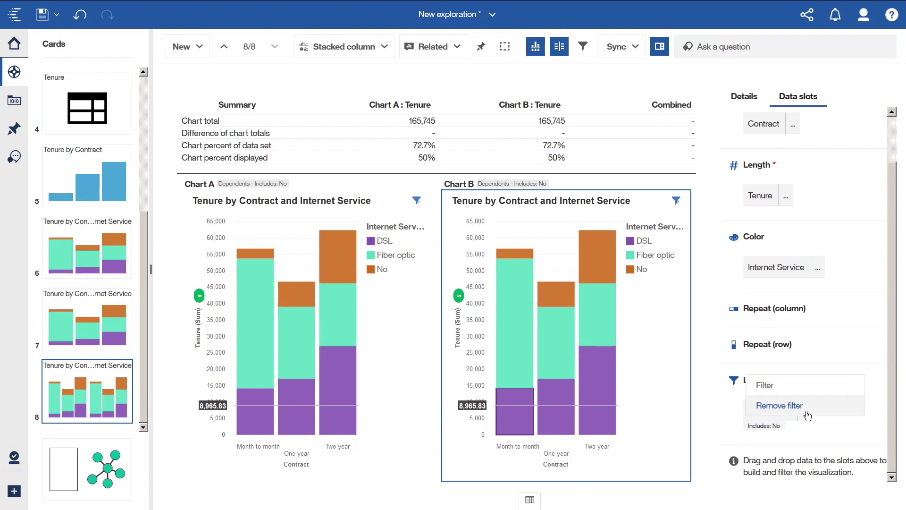
{"action": "left_click", "coordinate": [770, 388]}
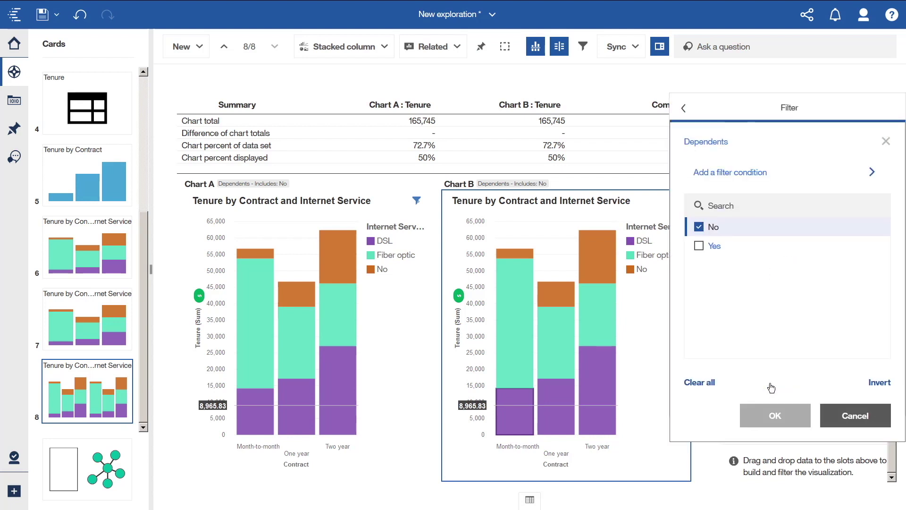
{"action": "left_click", "coordinate": [699, 246]}
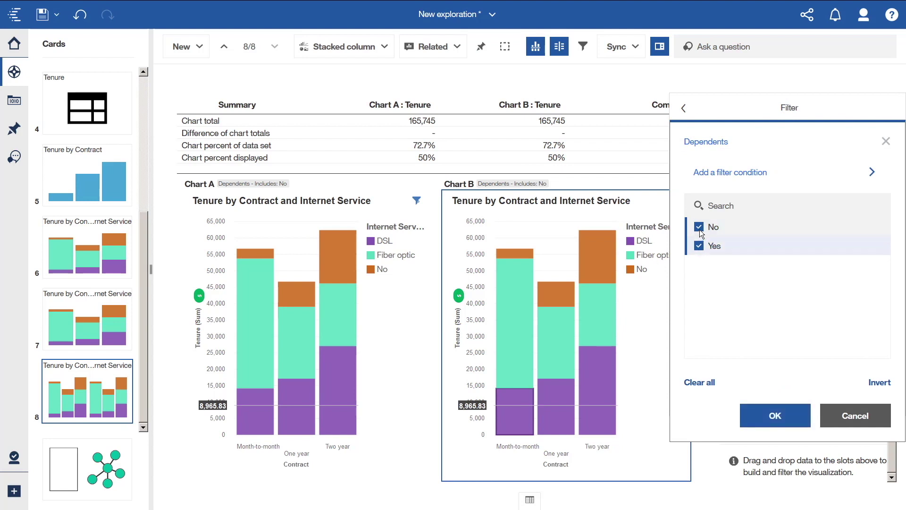
{"action": "left_click", "coordinate": [699, 227]}
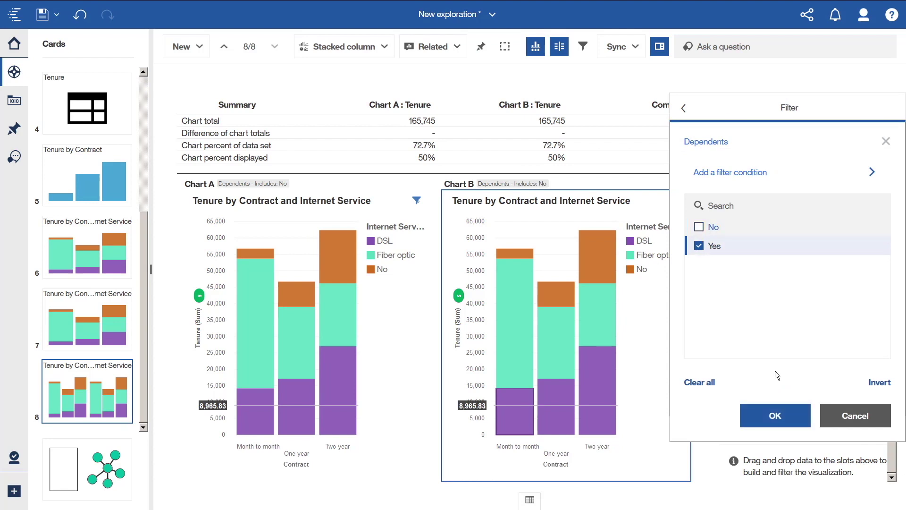
{"action": "left_click", "coordinate": [779, 416]}
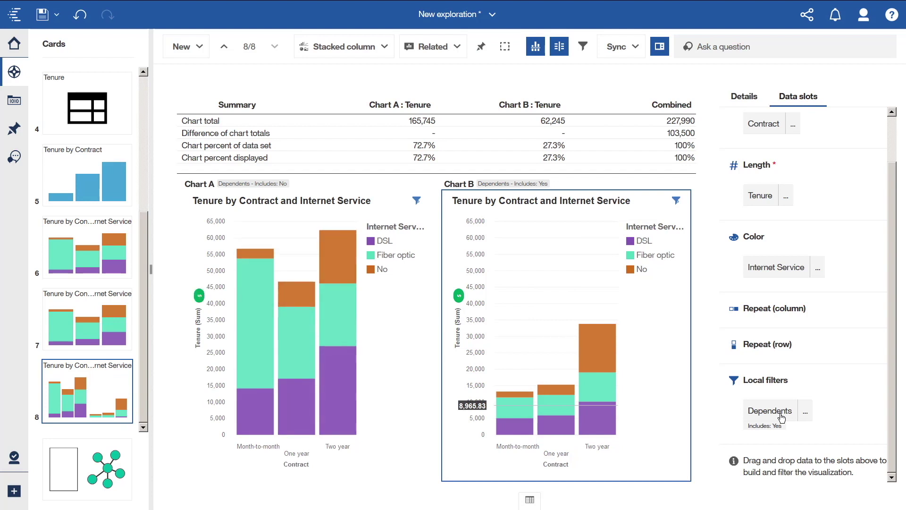
{"action": "left_click", "coordinate": [597, 418]}
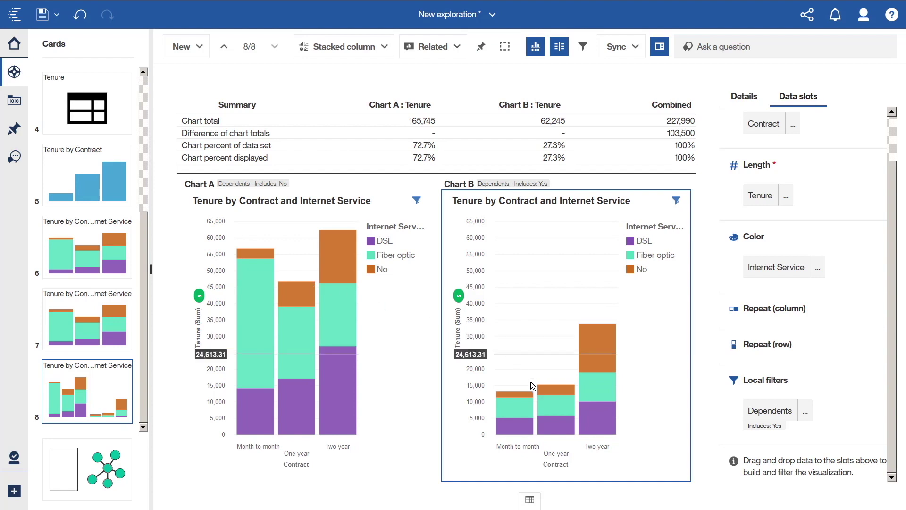
Turn off the shared horizontal compare line on both Tenure charts.
{"action": "mouse_move", "coordinate": [533, 395]}
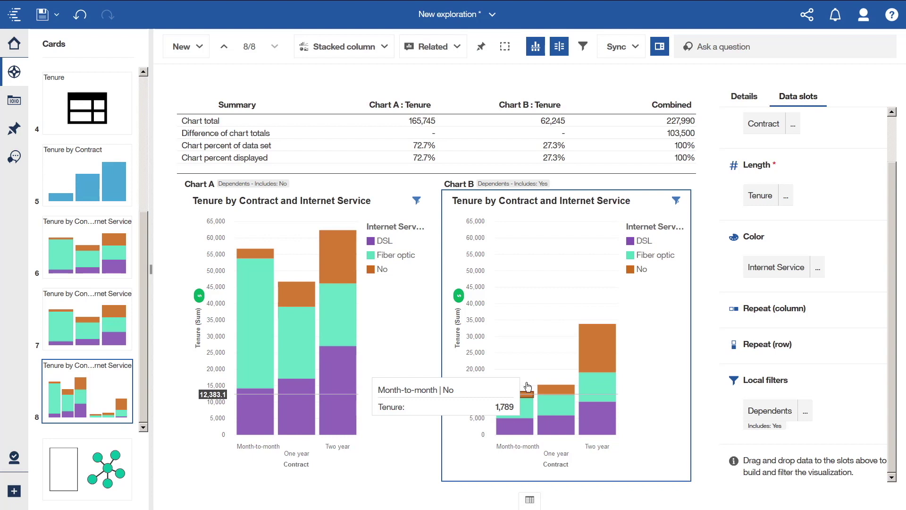
{"action": "left_click", "coordinate": [536, 47]}
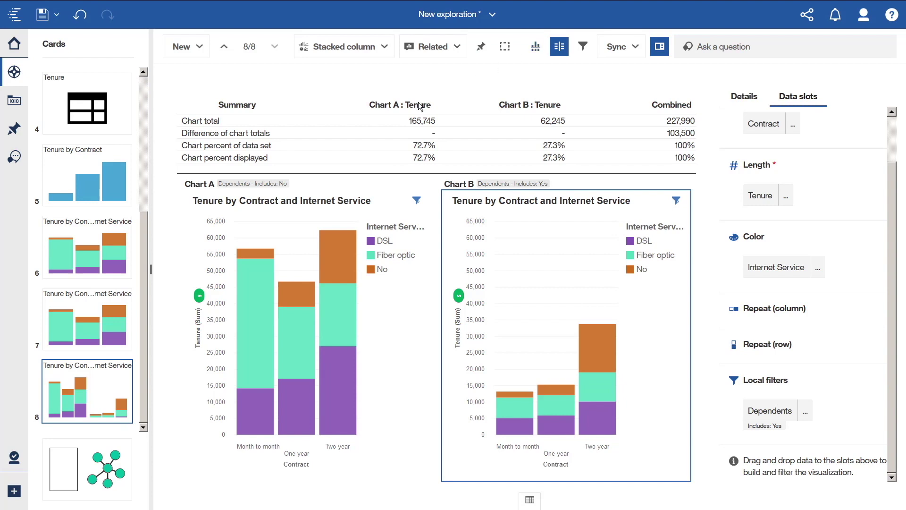
{"action": "mouse_move", "coordinate": [434, 156]}
Compare the One year DSL segment across charts (17,130 vs 5,948) and view the Sync options.
{"action": "left_click", "coordinate": [294, 404]}
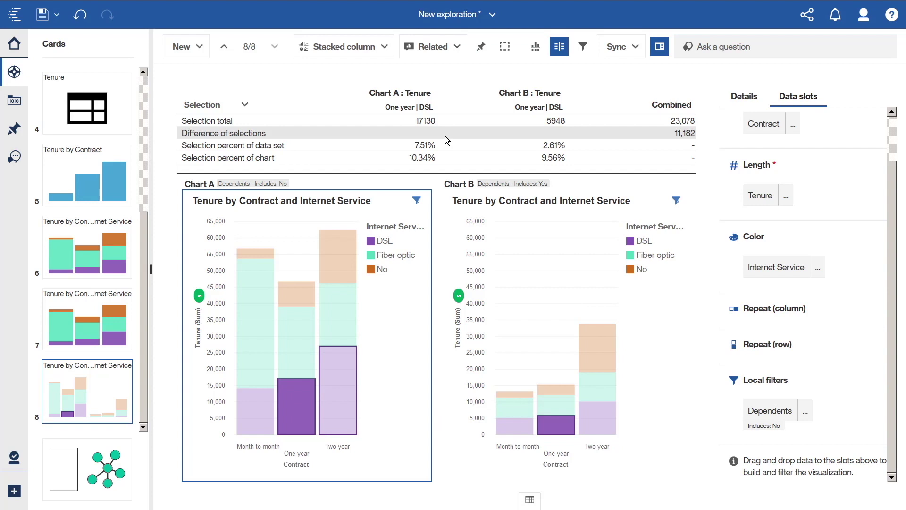
{"action": "left_click", "coordinate": [618, 47]}
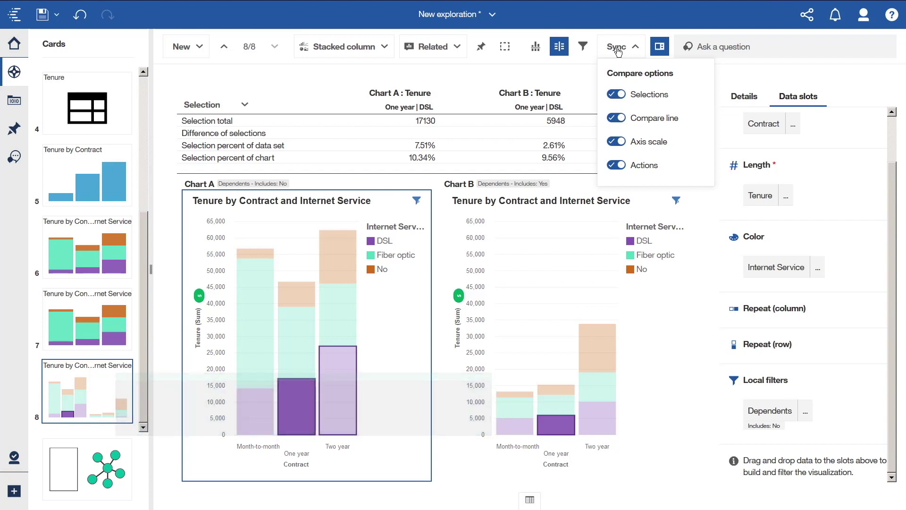
{"action": "left_click", "coordinate": [190, 51]}
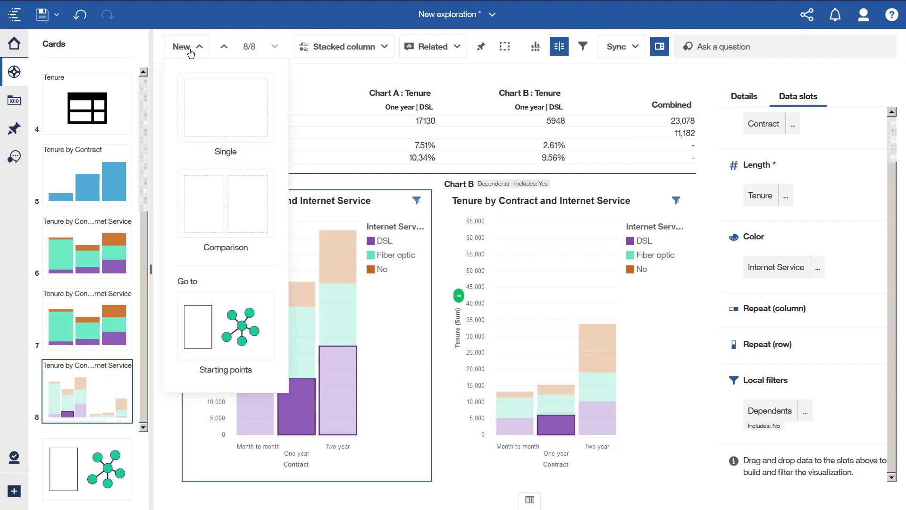
Add a ninth single card and make its visualization an empty Word cloud.
{"action": "left_click", "coordinate": [207, 98]}
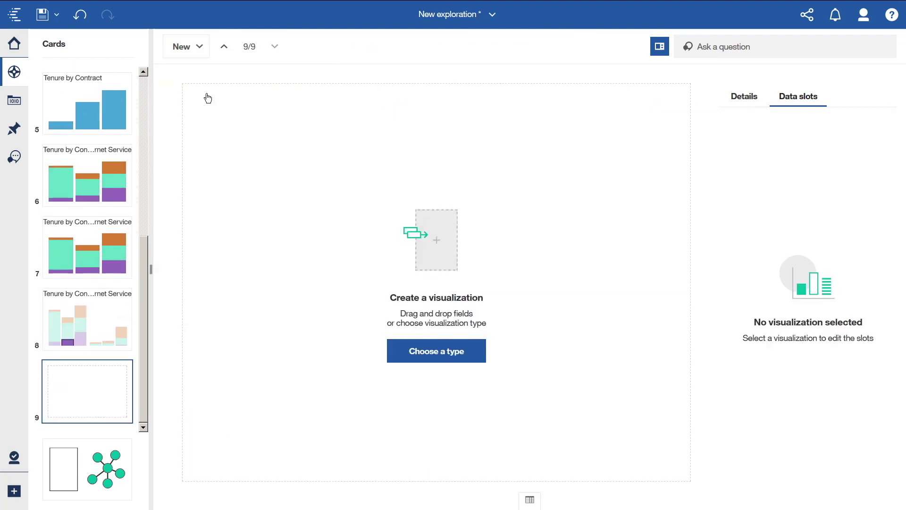
{"action": "left_click", "coordinate": [419, 358]}
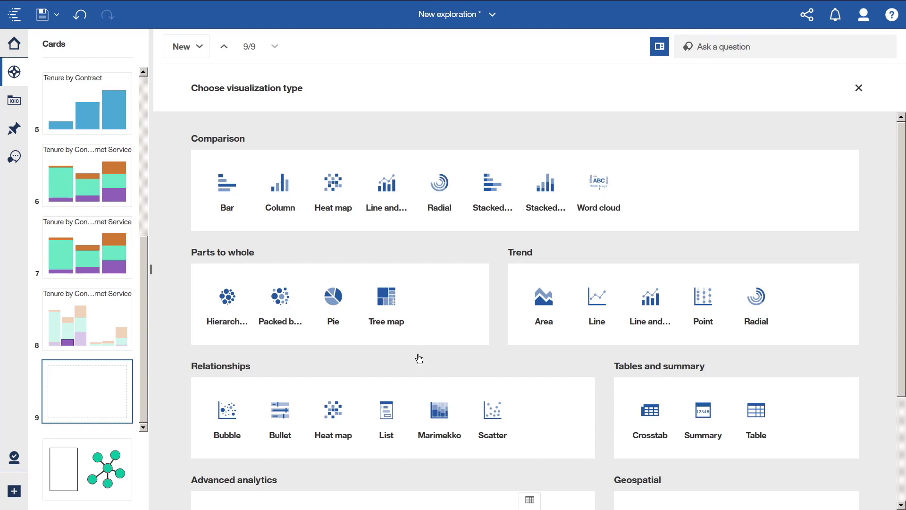
{"action": "mouse_move", "coordinate": [902, 295]}
{"action": "left_mouse_down"}
{"action": "mouse_move", "coordinate": [904, 381]}
{"action": "mouse_move", "coordinate": [902, 281]}
{"action": "left_mouse_up"}
{"action": "left_click", "coordinate": [599, 184]}
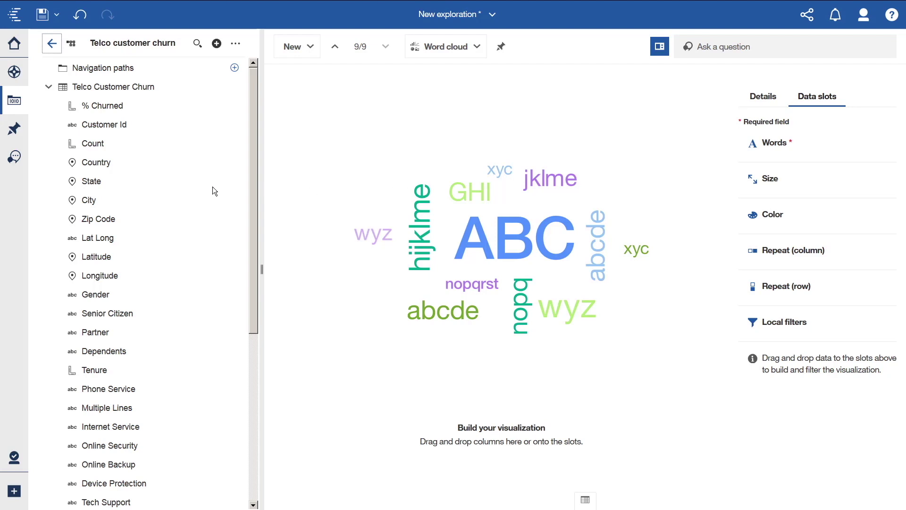
Build the word cloud with City as words, sized by average Churn Score.
{"action": "left_click", "coordinate": [245, 191]}
{"action": "left_click_drag", "start_coordinate": [245, 191], "coordinate": [794, 143]}
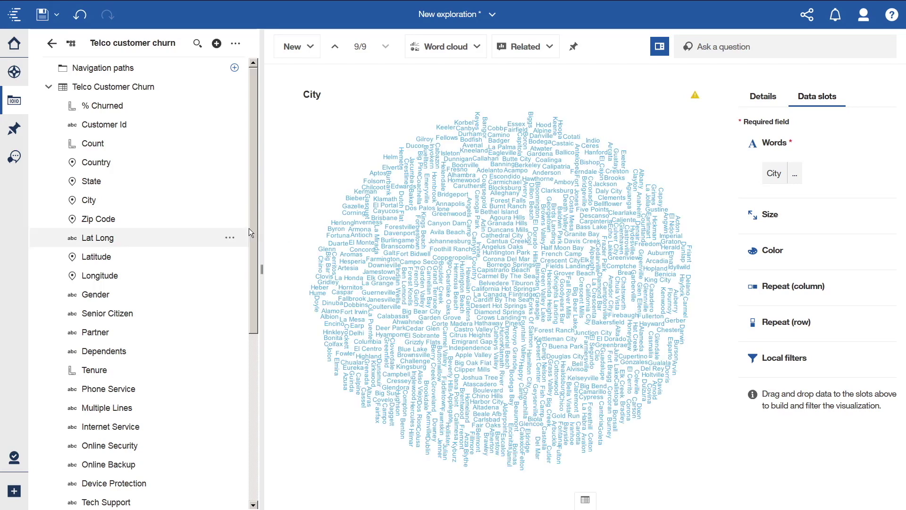
{"action": "left_click_drag", "start_coordinate": [252, 231], "coordinate": [236, 412]}
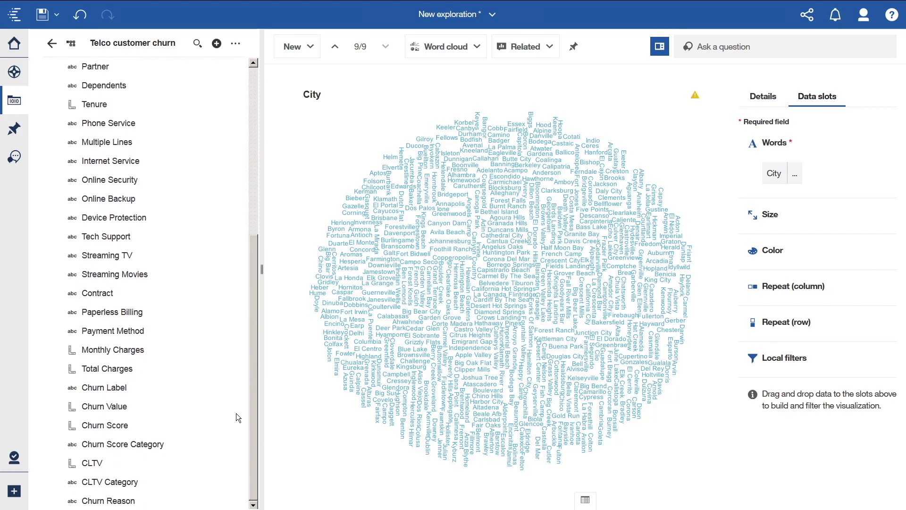
{"action": "left_click_drag", "start_coordinate": [114, 426], "coordinate": [791, 216]}
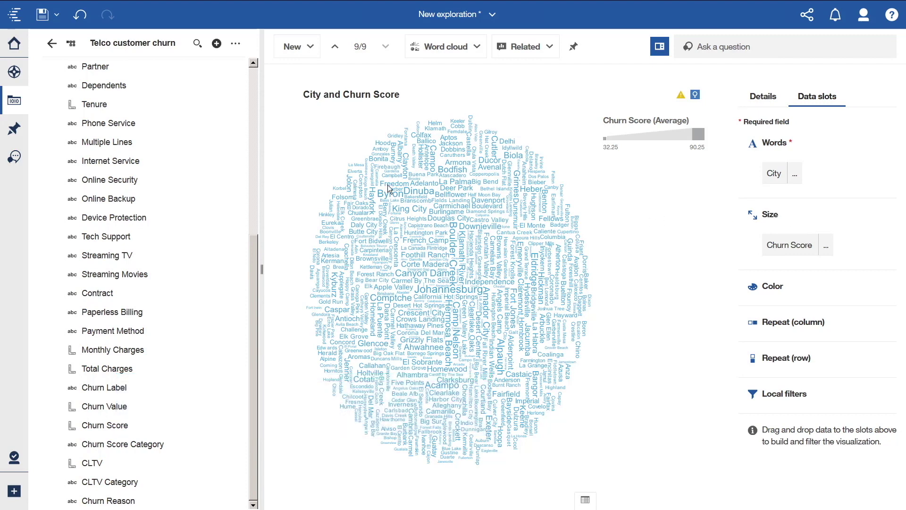
{"action": "left_click", "coordinate": [11, 75]}
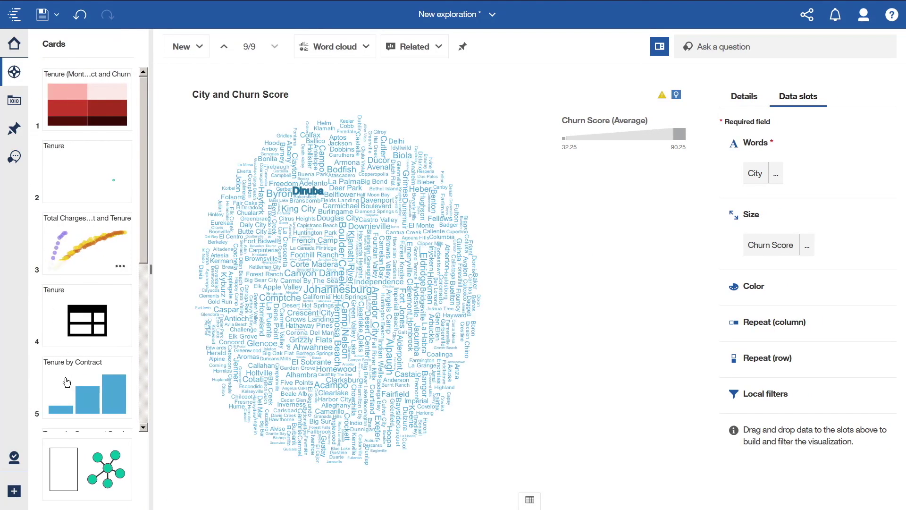
Open the Starting Points card and centre its relationship graph on Churn Score.
{"action": "left_click", "coordinate": [83, 467]}
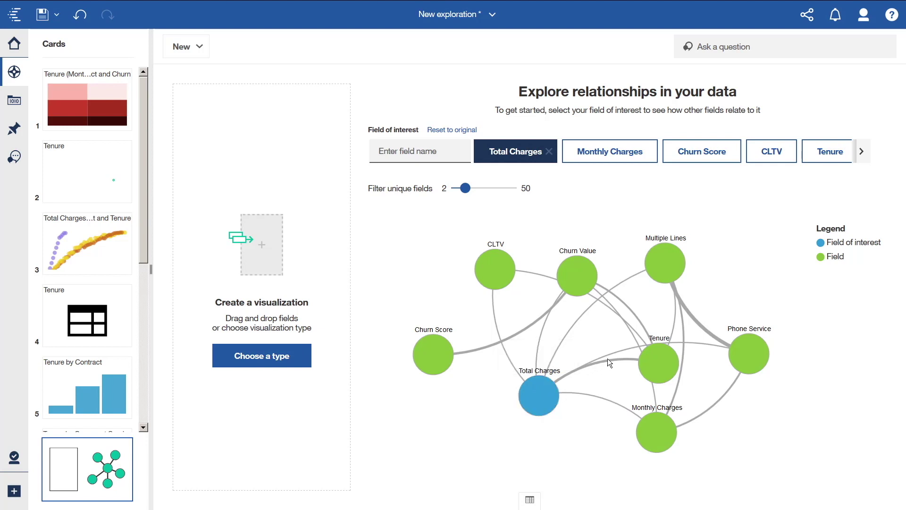
{"action": "mouse_move", "coordinate": [607, 359]}
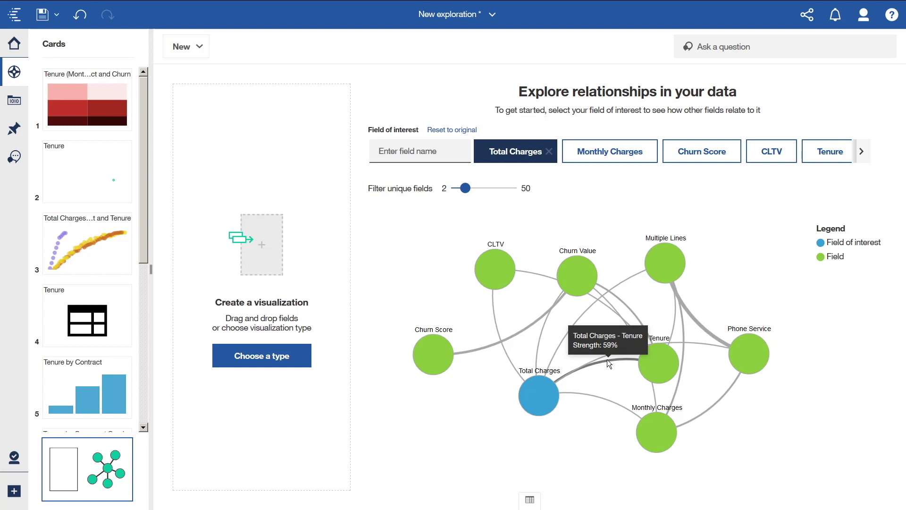
{"action": "left_click", "coordinate": [697, 151]}
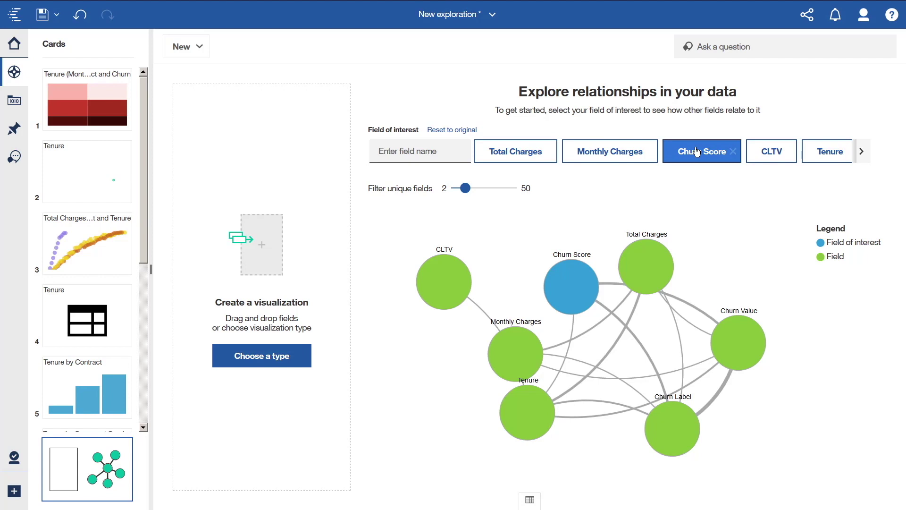
Add the suggested Churn Score and Total Charges bubble chart from the Churn Score node.
{"action": "left_click", "coordinate": [570, 279]}
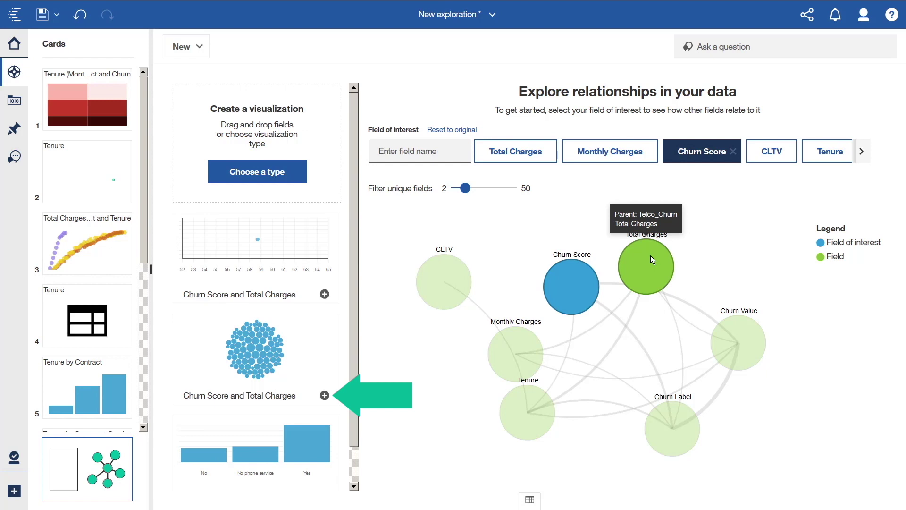
{"action": "left_click", "coordinate": [324, 397]}
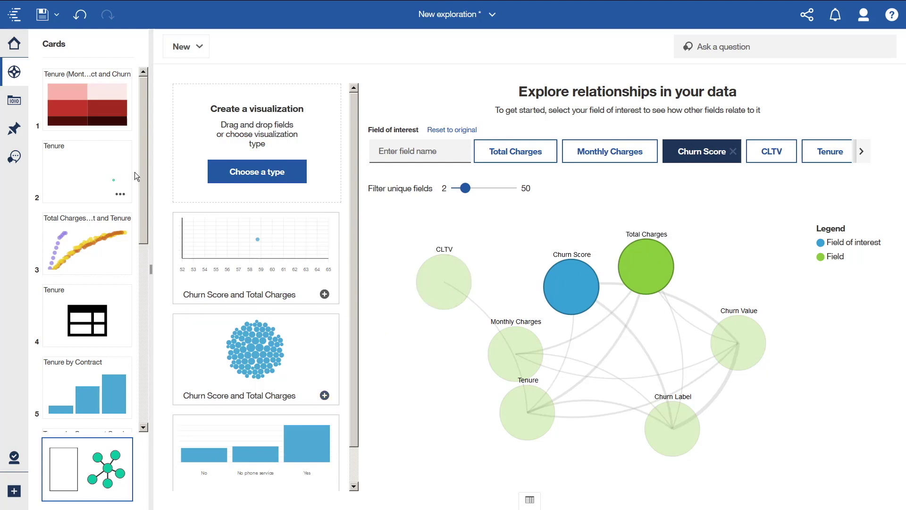
{"action": "left_click_drag", "start_coordinate": [144, 164], "coordinate": [143, 368]}
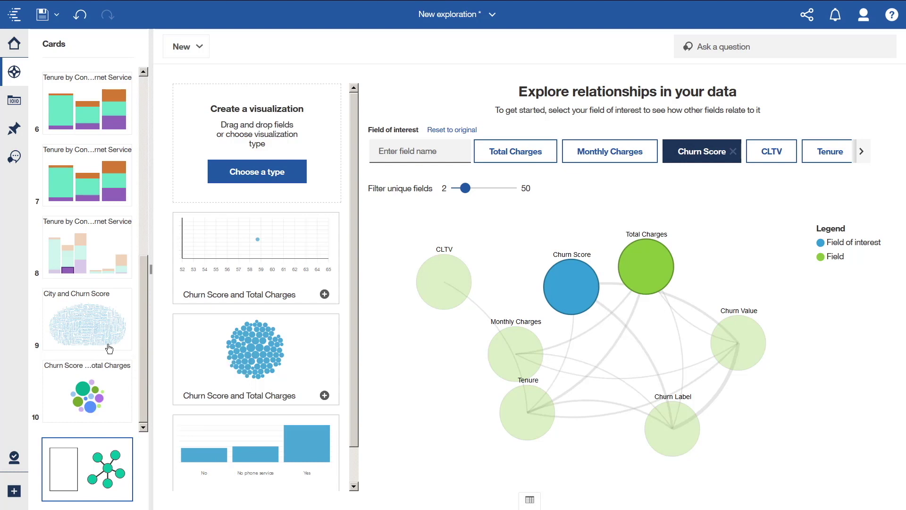
Scroll back to card 2 and bring up the Tenure driver analysis card's actions.
{"action": "scroll", "coordinate": [149, 280], "scroll_direction": "up", "scroll_amount": 1}
{"action": "left_click_drag", "start_coordinate": [148, 280], "coordinate": [152, 120]}
{"action": "mouse_move", "coordinate": [120, 199]}
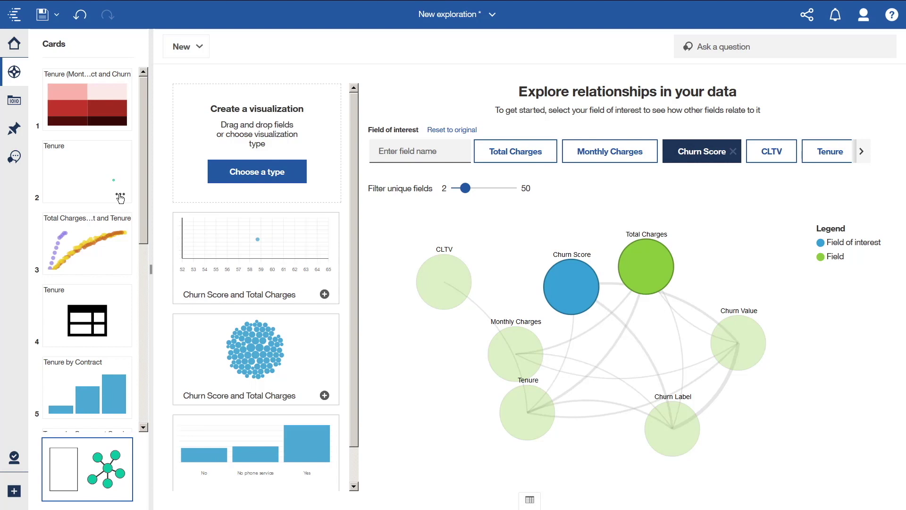
{"action": "left_click", "coordinate": [120, 198]}
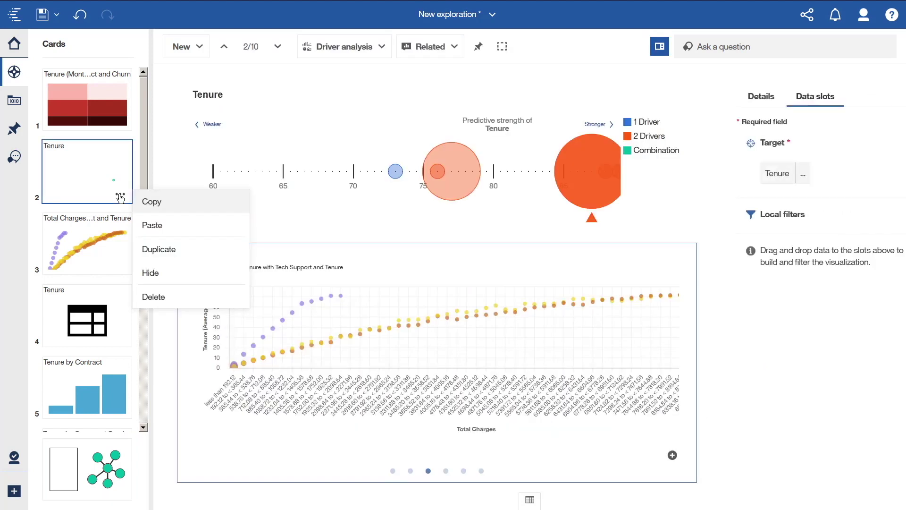
Copy the Tenure driver analysis card and start creating a new dashboard.
{"action": "left_click", "coordinate": [150, 203]}
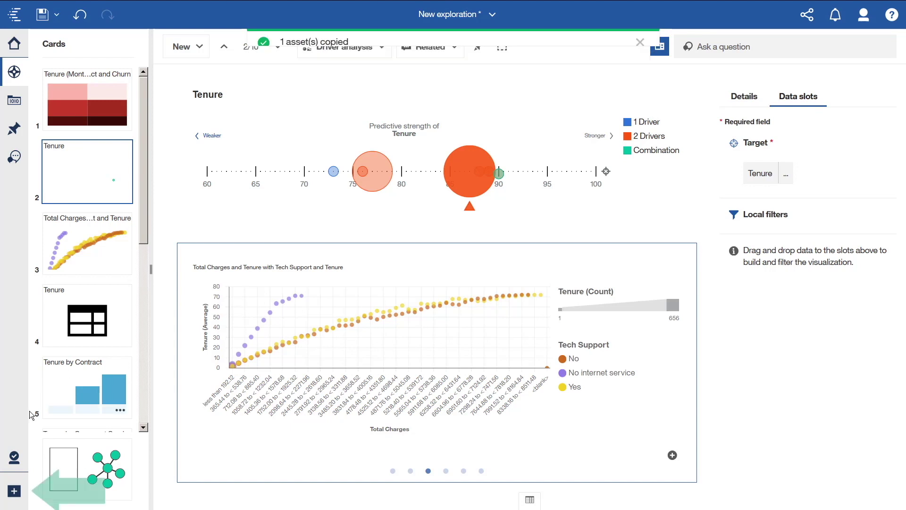
{"action": "left_click", "coordinate": [14, 491]}
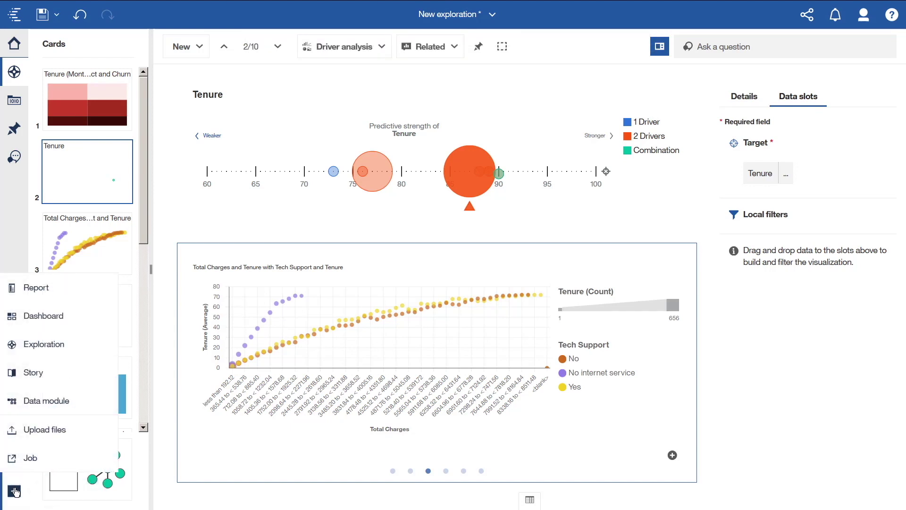
{"action": "left_click", "coordinate": [43, 316]}
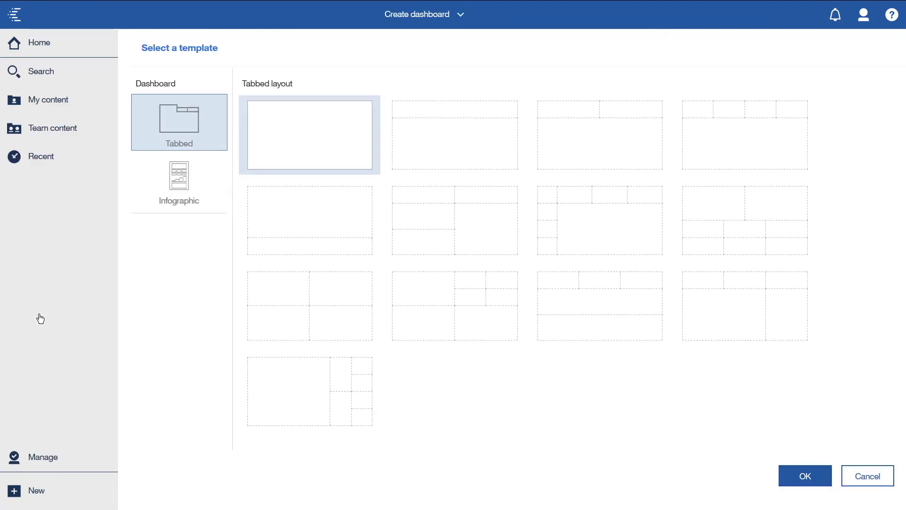
Create the dashboard from the single-panel Tabbed template and expand Telco Customer Churn's columns.
{"action": "left_click", "coordinate": [801, 475]}
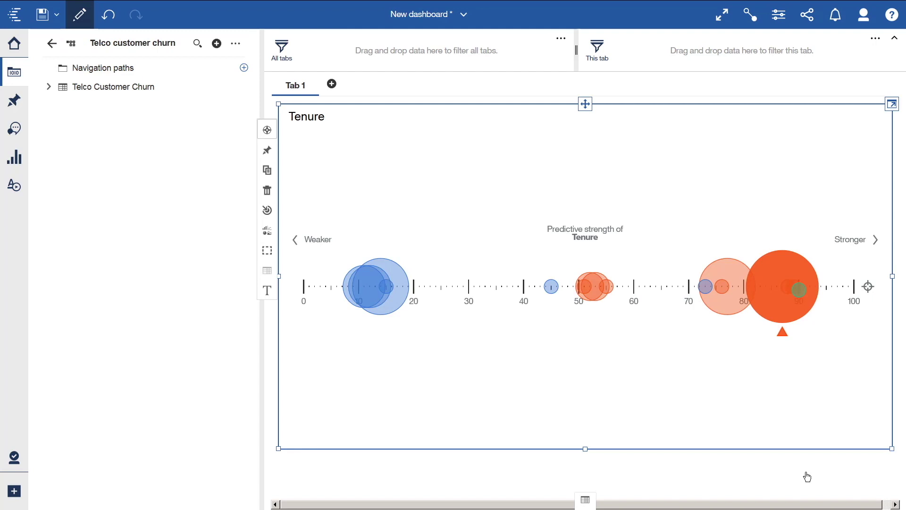
{"action": "left_click", "coordinate": [49, 87]}
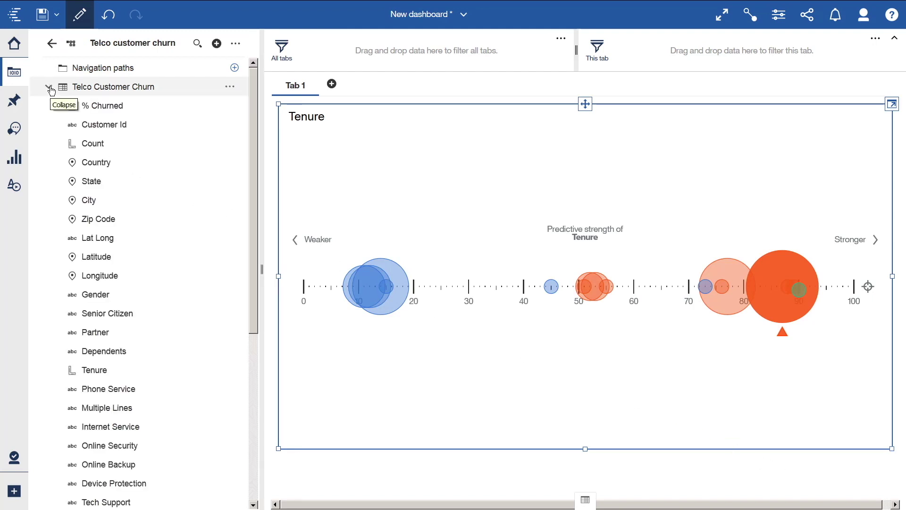